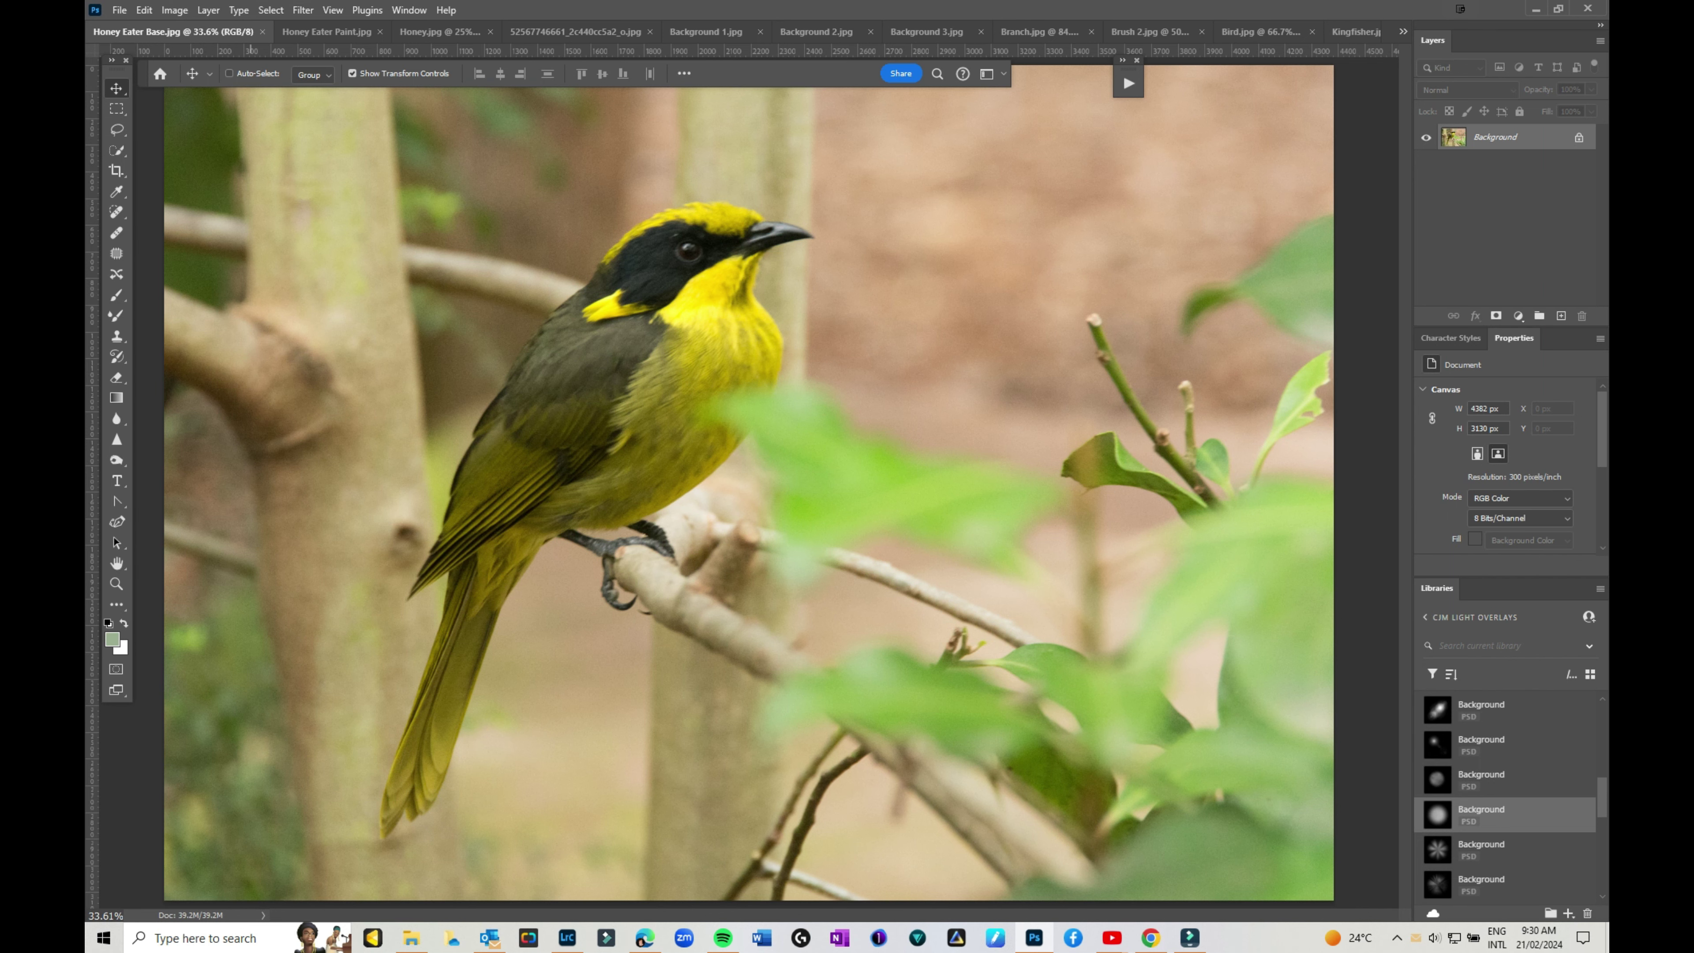
# Cycle from Honey Eater Base.jpg past Honey Eater Paint.jpg to the Honey.jpg texture document
pyautogui.hotkey('ctrl', 'Tab')
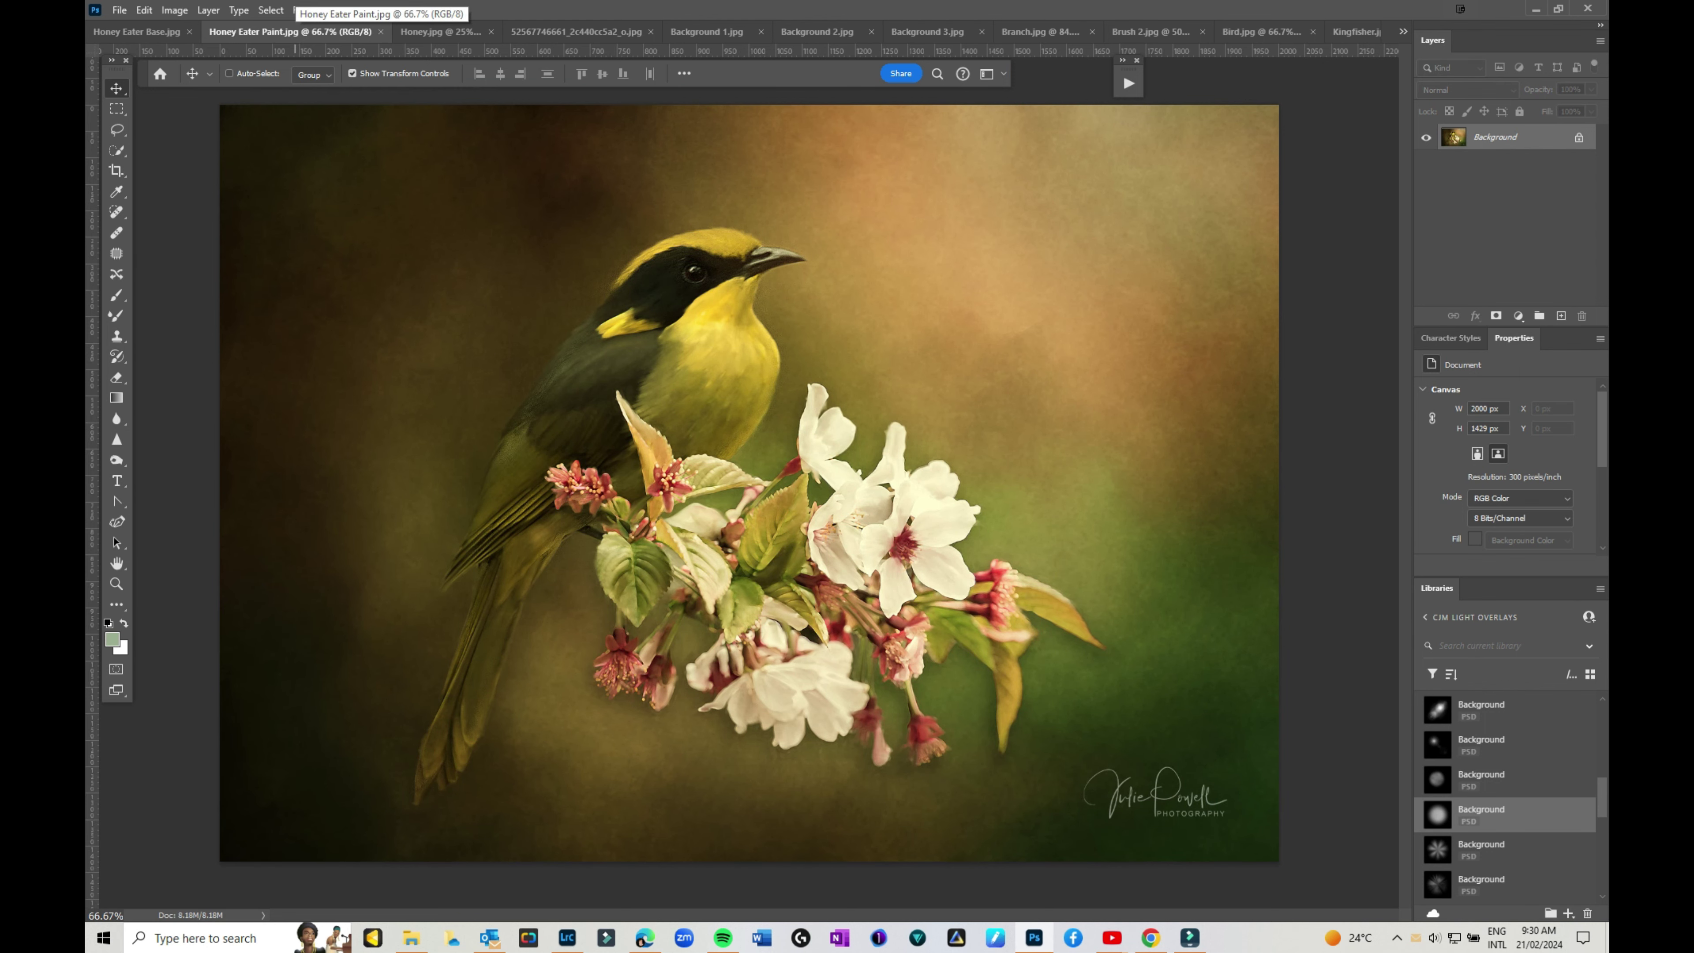
pyautogui.hotkey('ctrl', 'Tab')
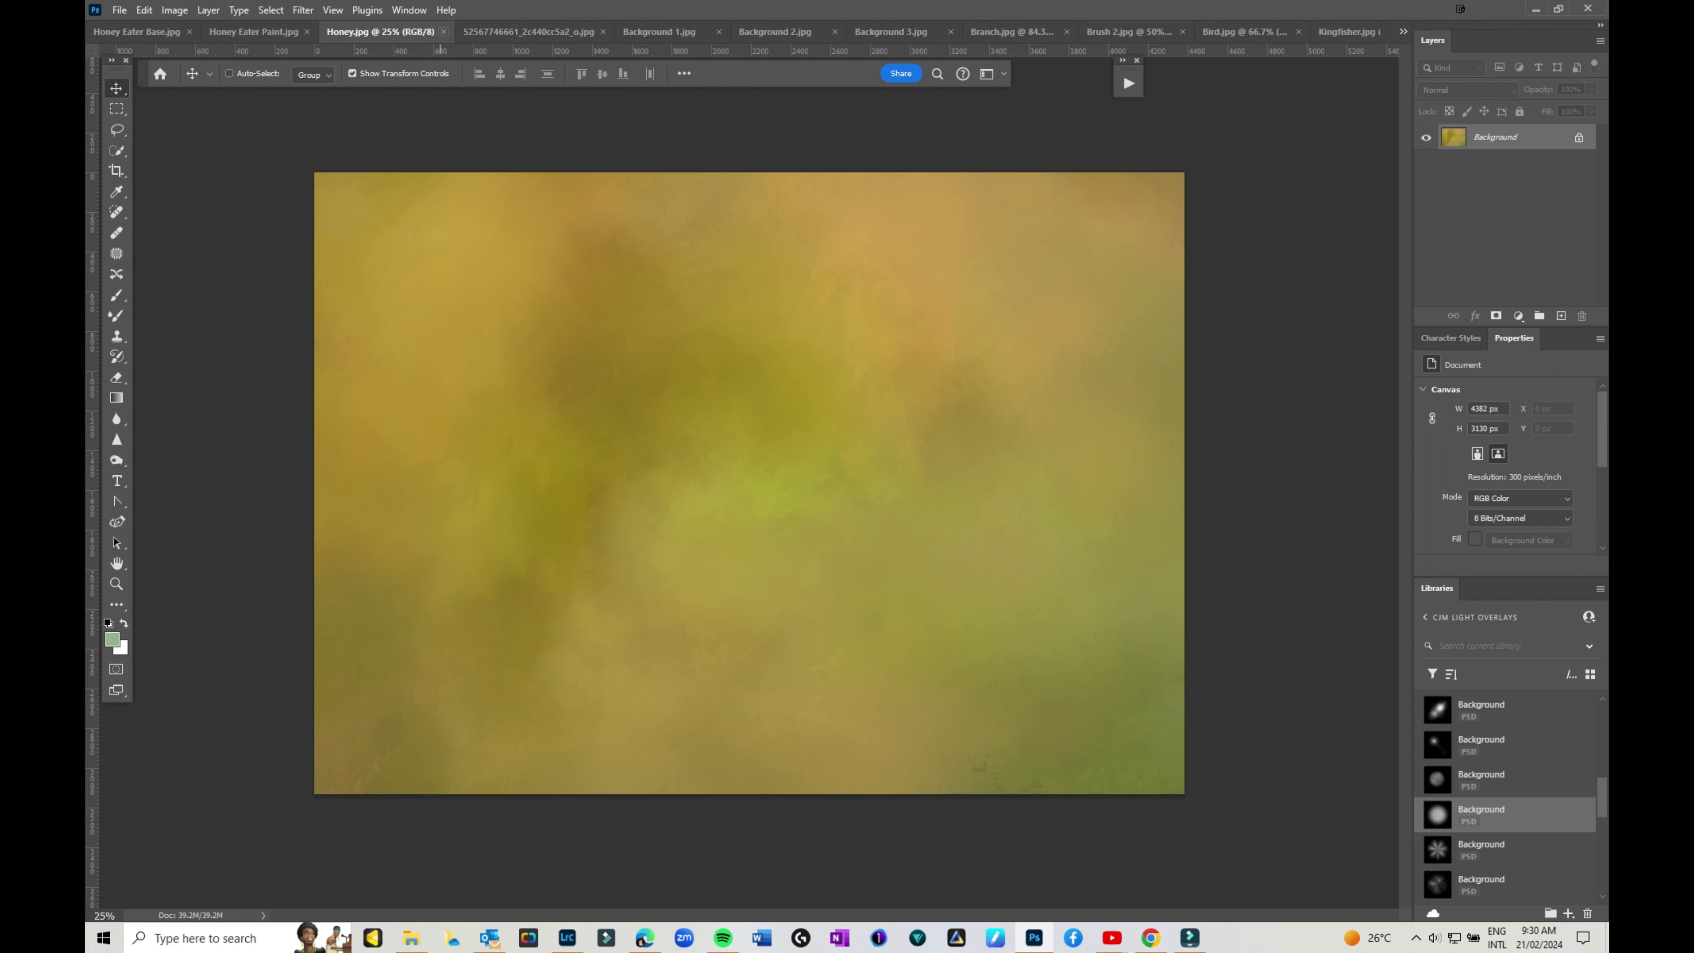
# View the kingfisher photo, Kingfisher.jpg painting and Bird.jpg cutout, ending on Background 1.jpg
pyautogui.click(527, 32)
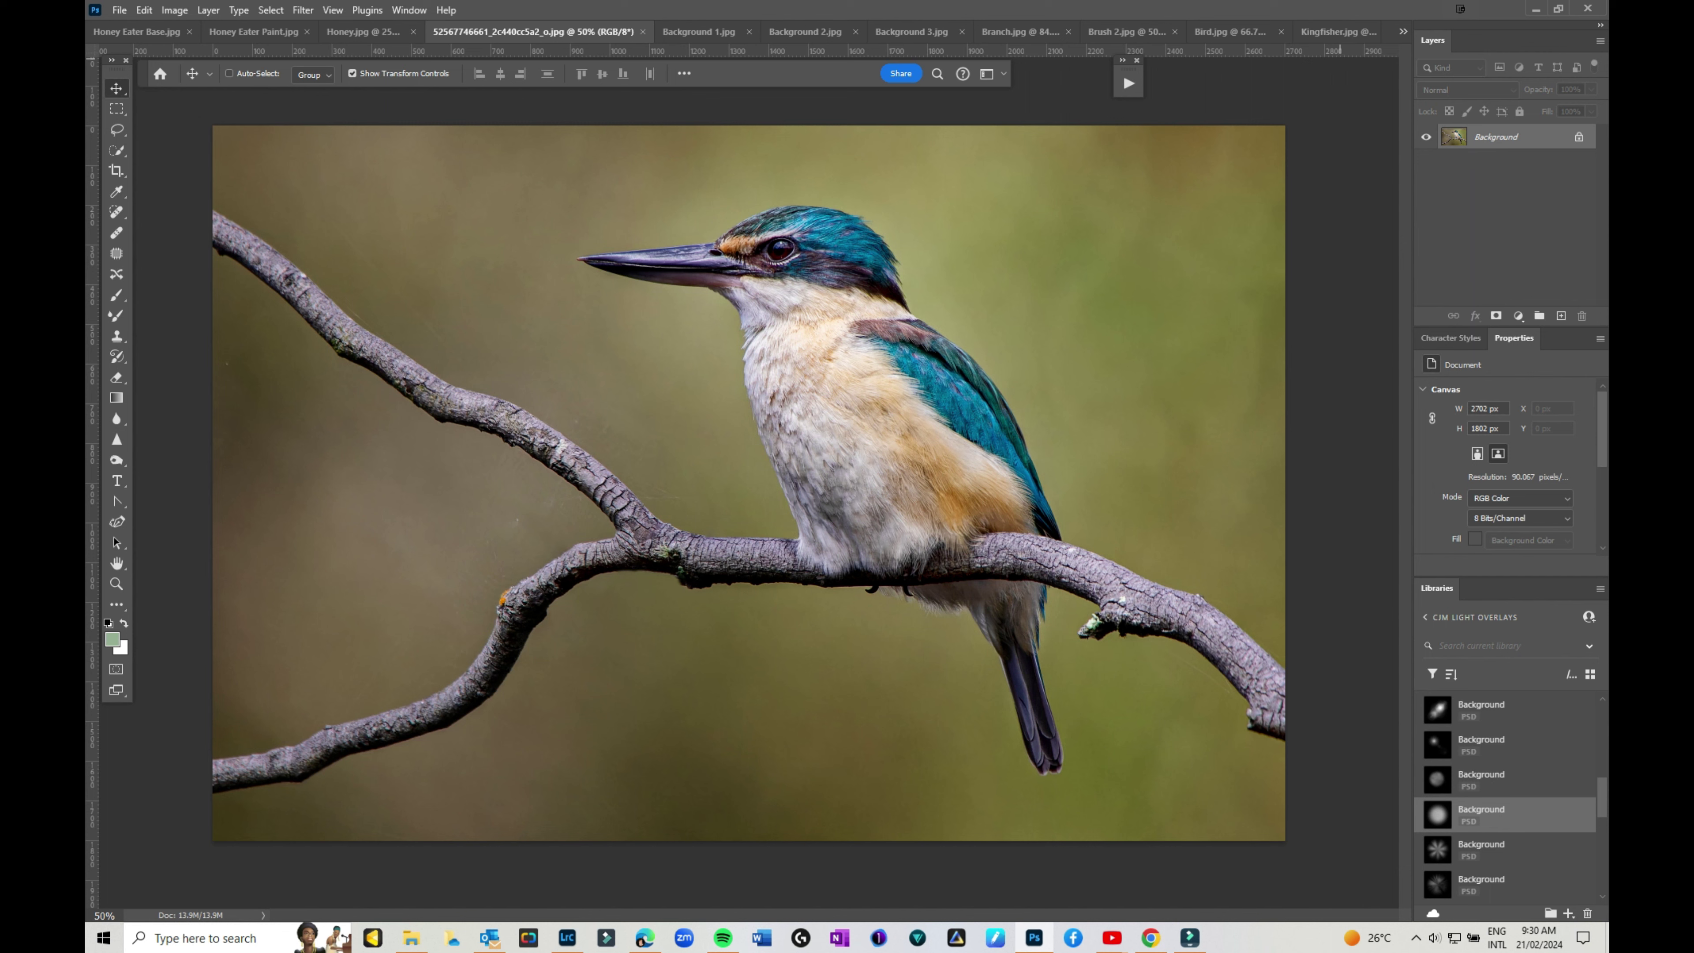
pyautogui.click(1337, 32)
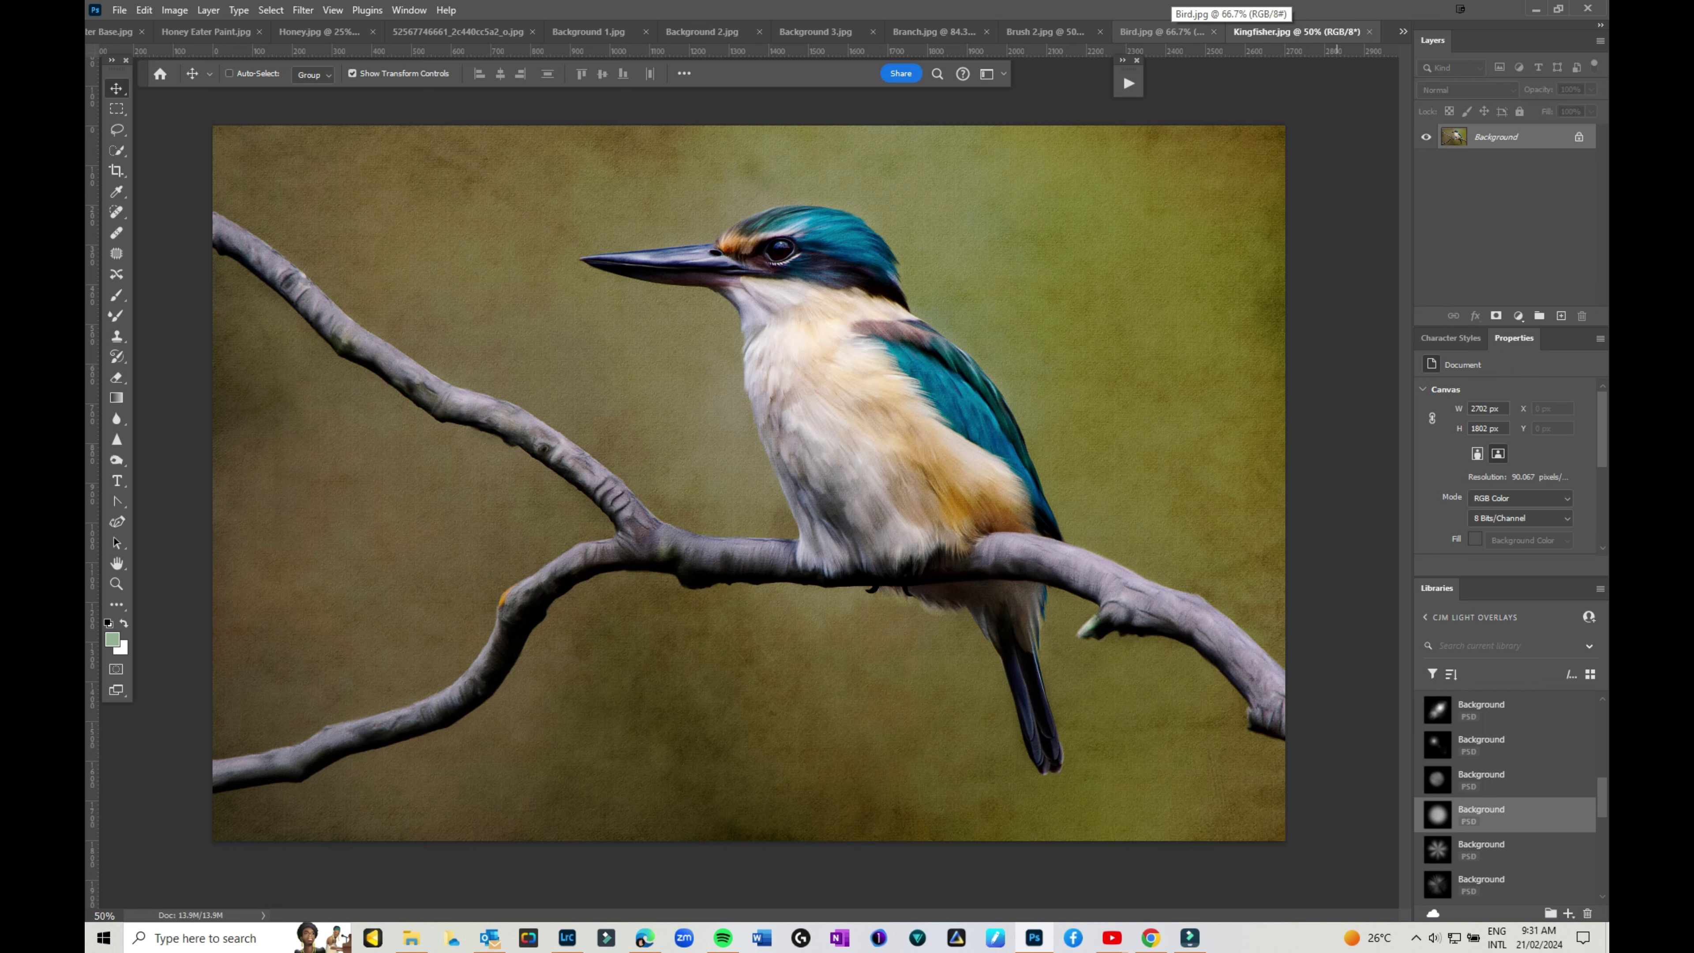
pyautogui.click(1169, 31)
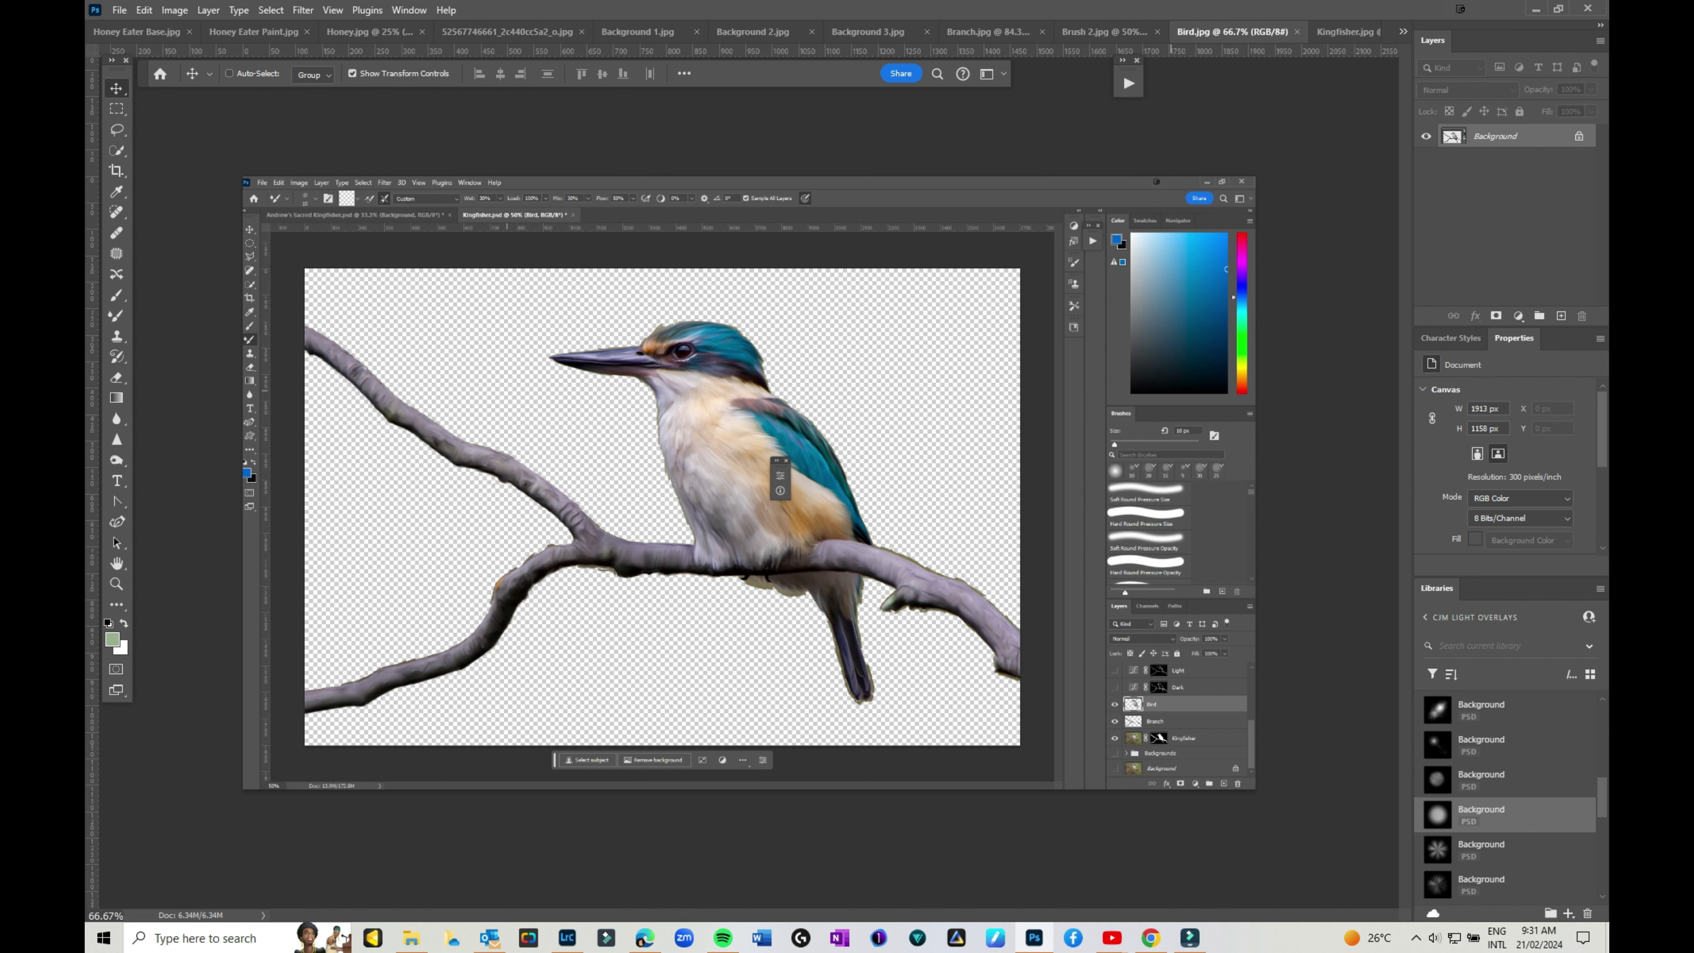
pyautogui.click(651, 32)
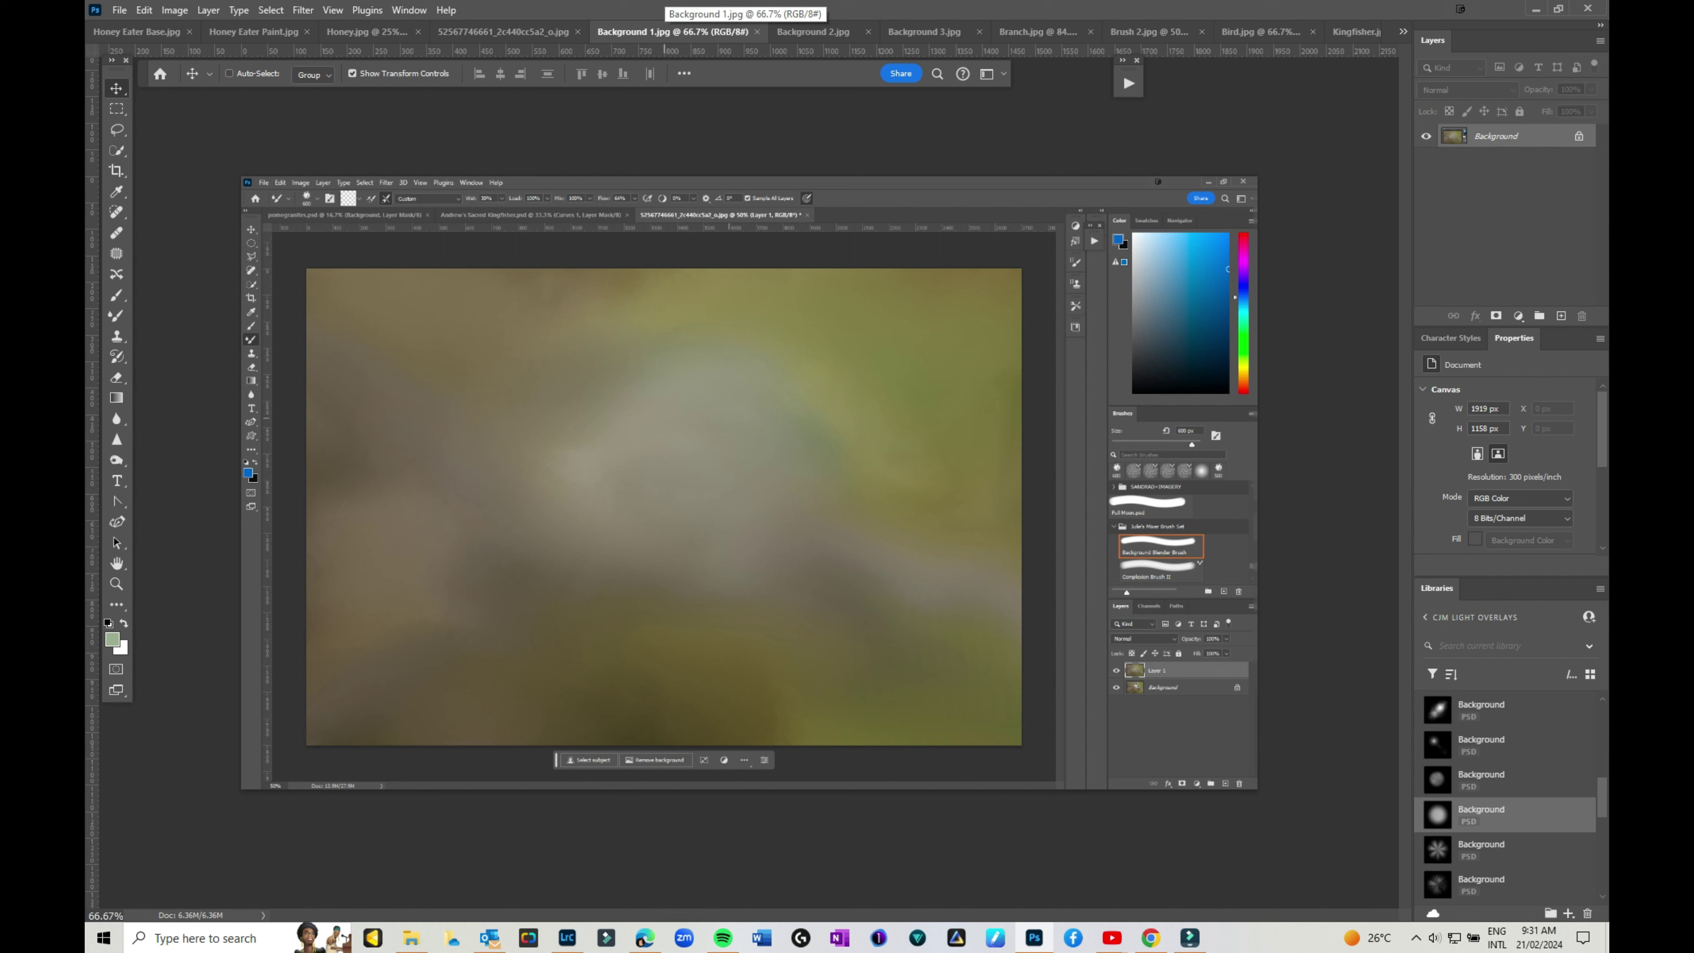
# Step through Background 2.jpg, Background 3.jpg, Branch.jpg and Brush 2.jpg documents
pyautogui.hotkey('ctrl', 'Tab')
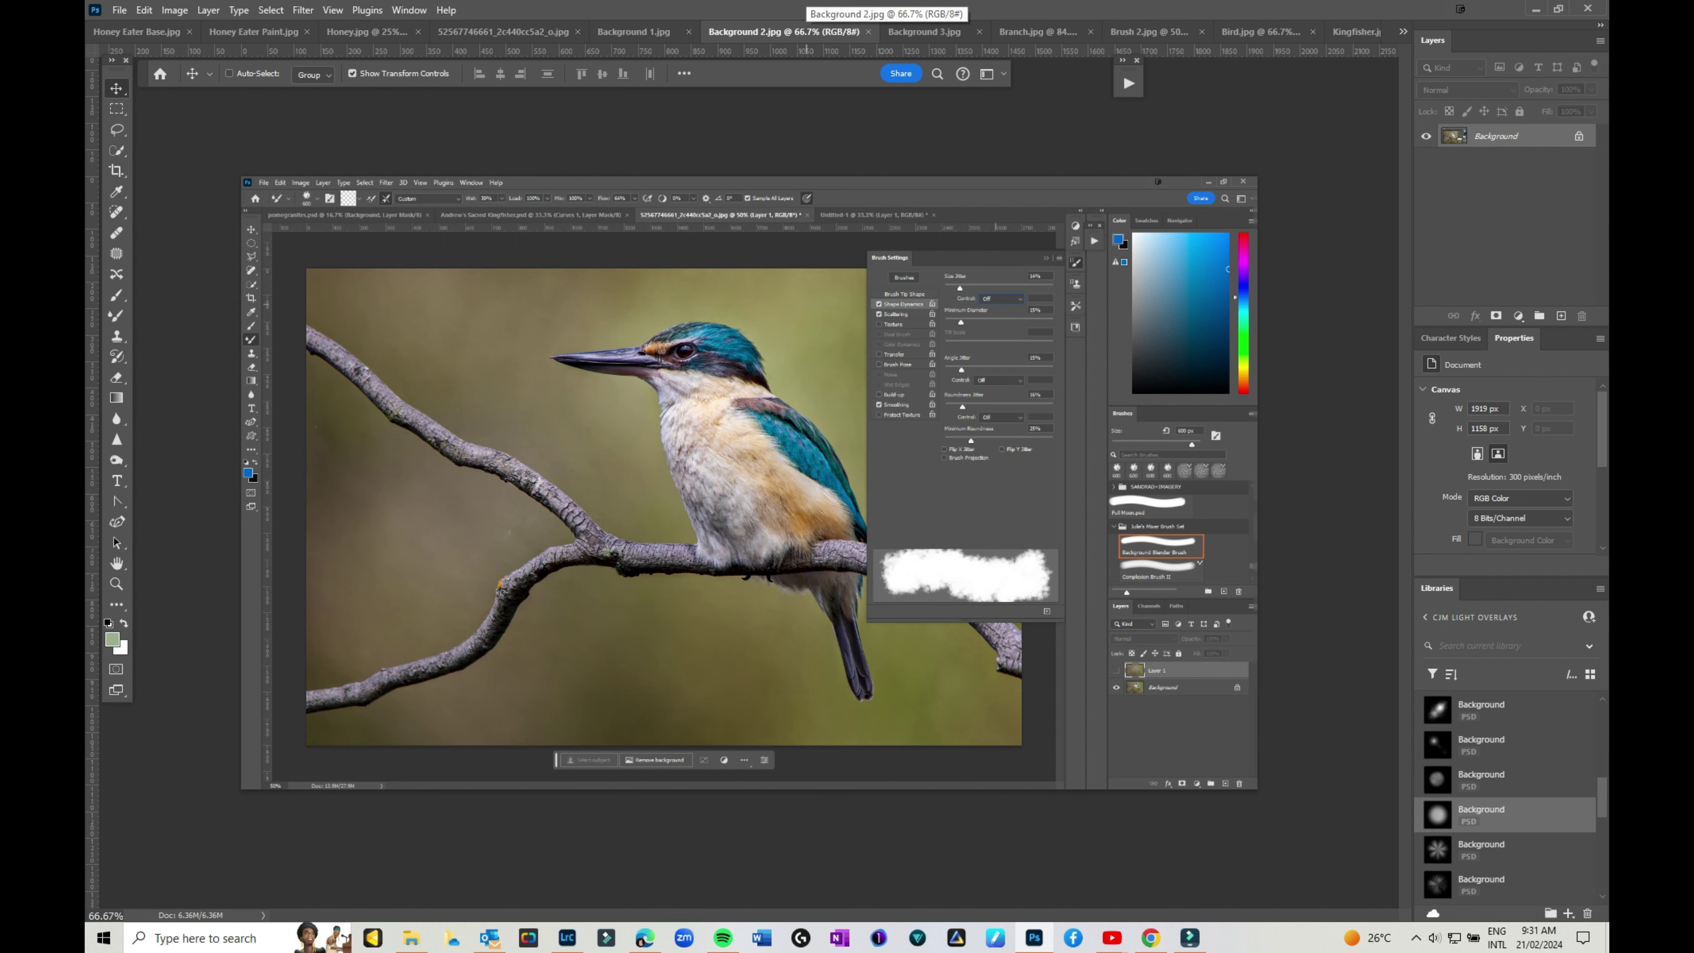
pyautogui.hotkey('ctrl', 'Tab')
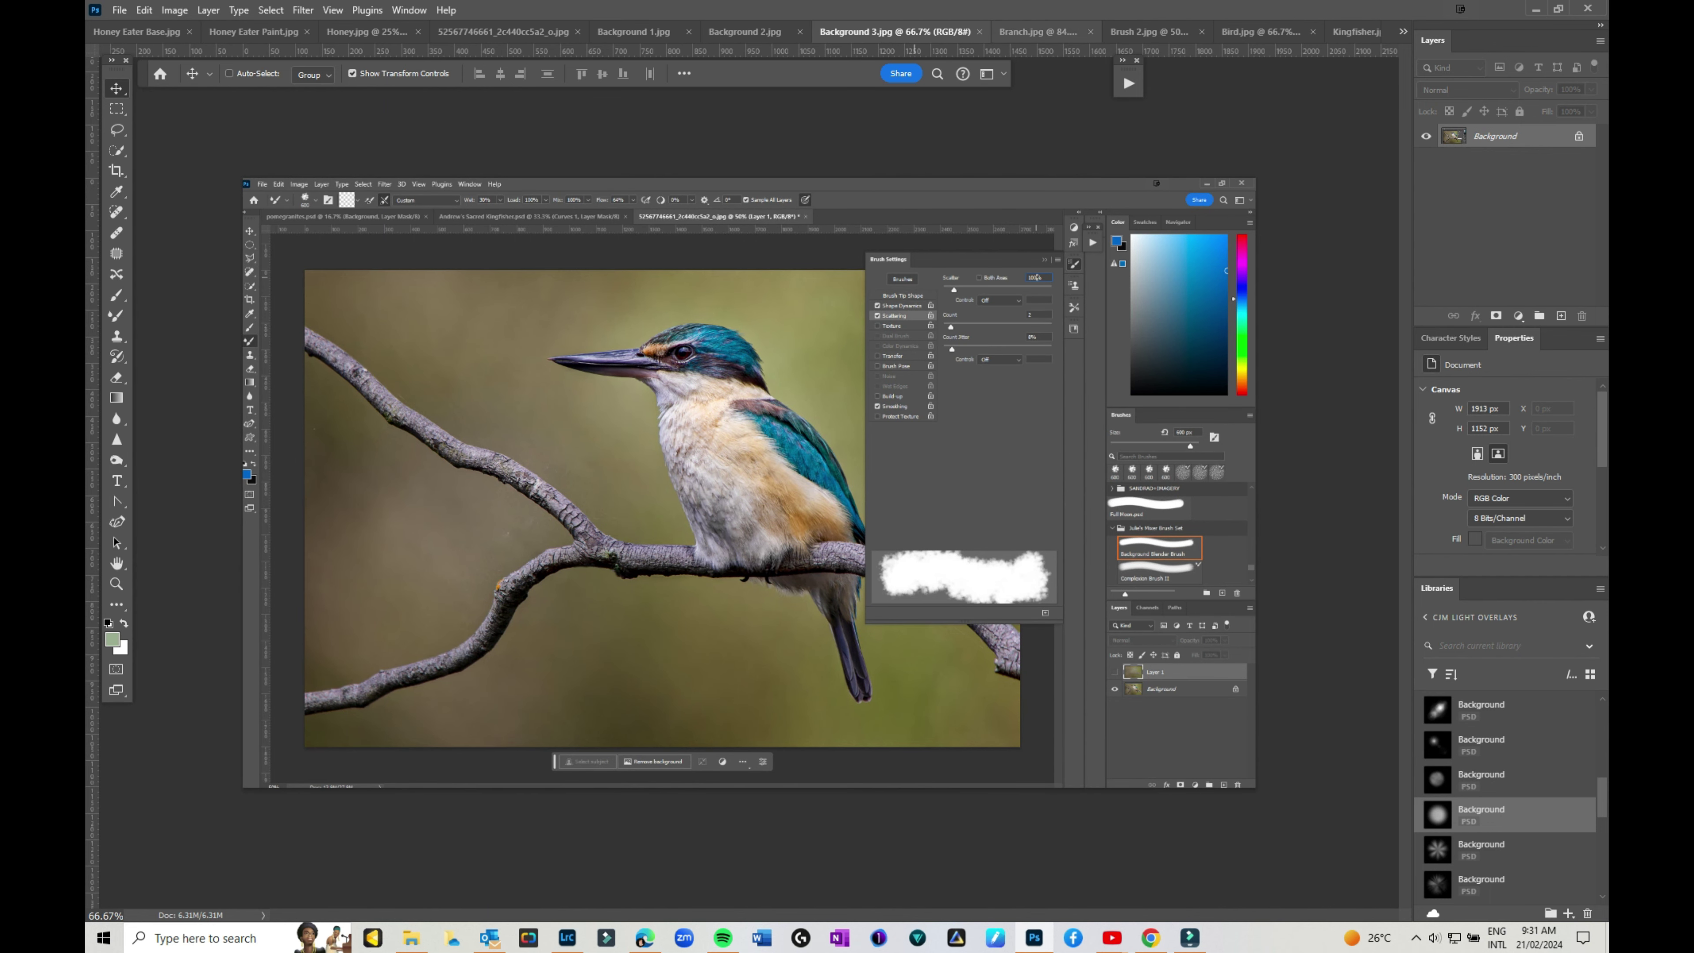
pyautogui.hotkey('ctrl', 'Tab')
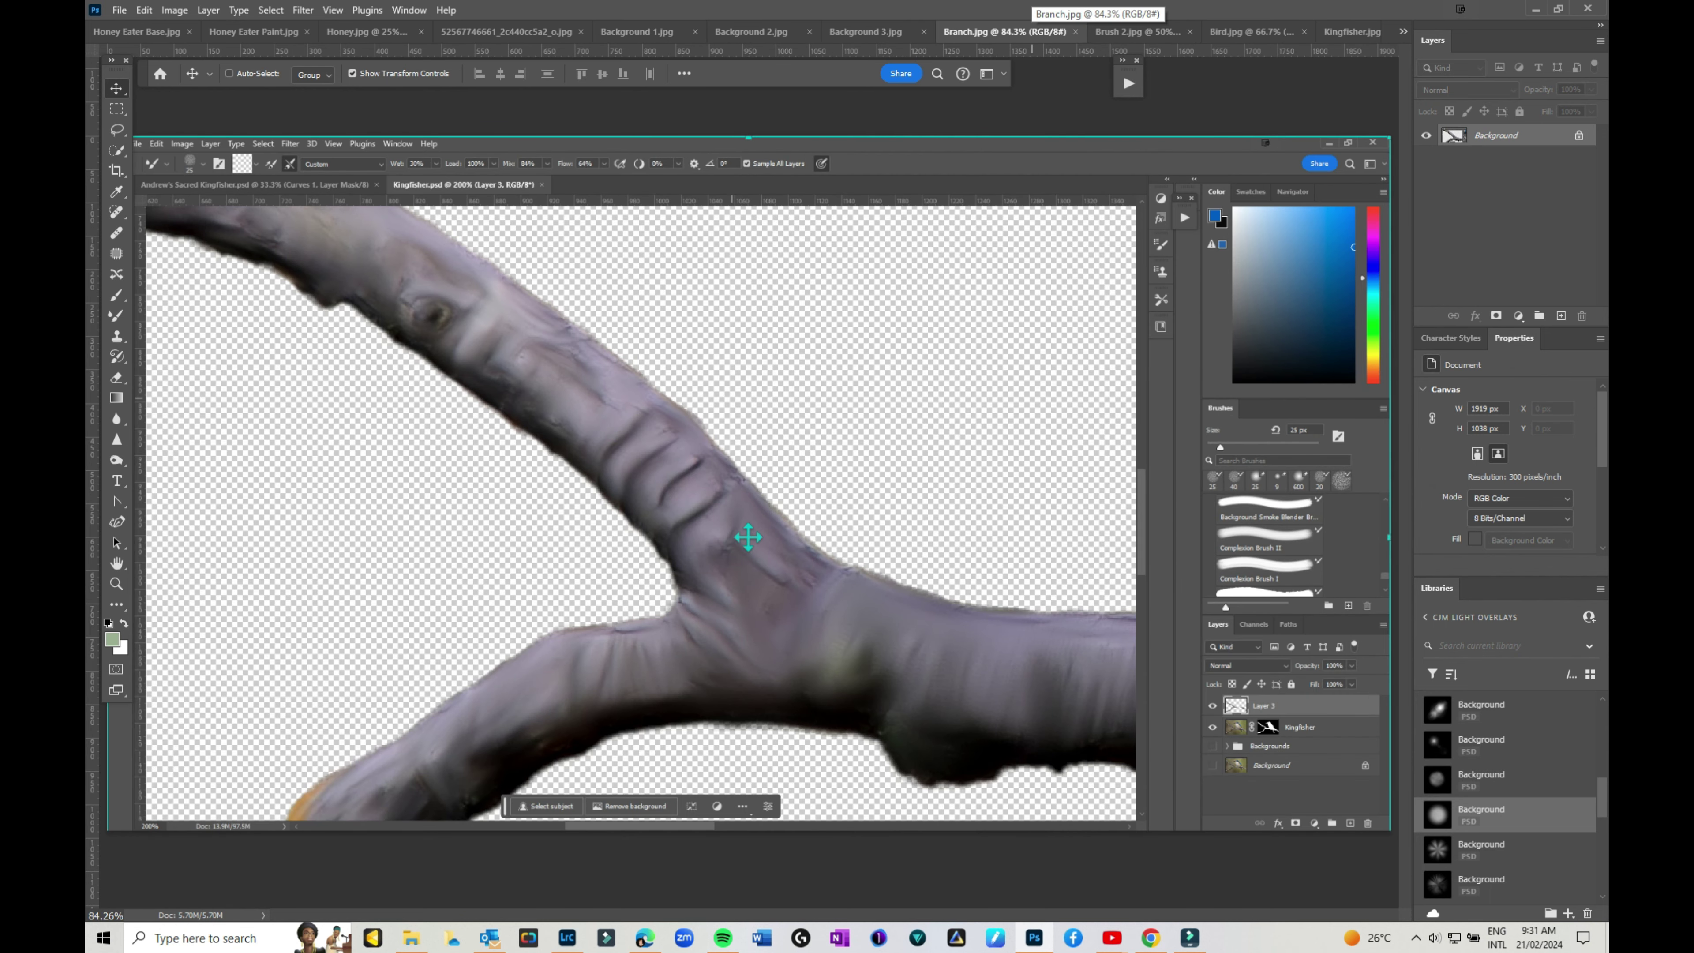
pyautogui.hotkey('ctrl', 'Tab')
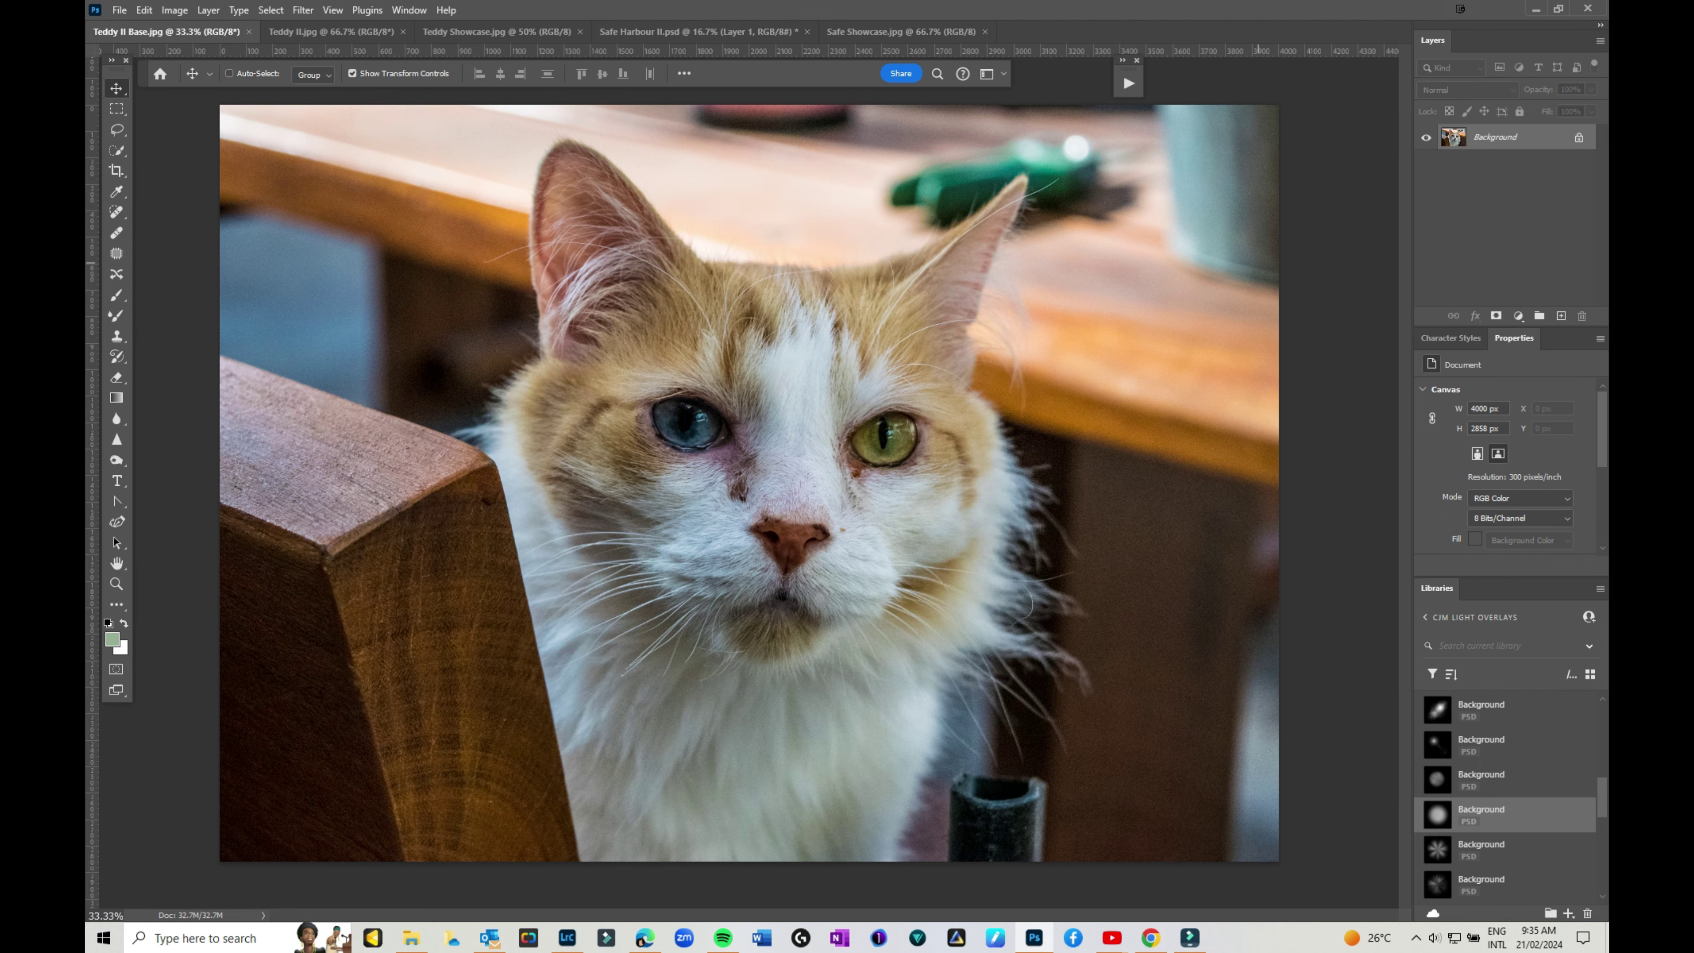
# View Teddy II.jpg and the Teddy Showcase.jpg sofa mockup, then reach Safe Harbour II.psd
pyautogui.hotkey('ctrl', 'Tab')
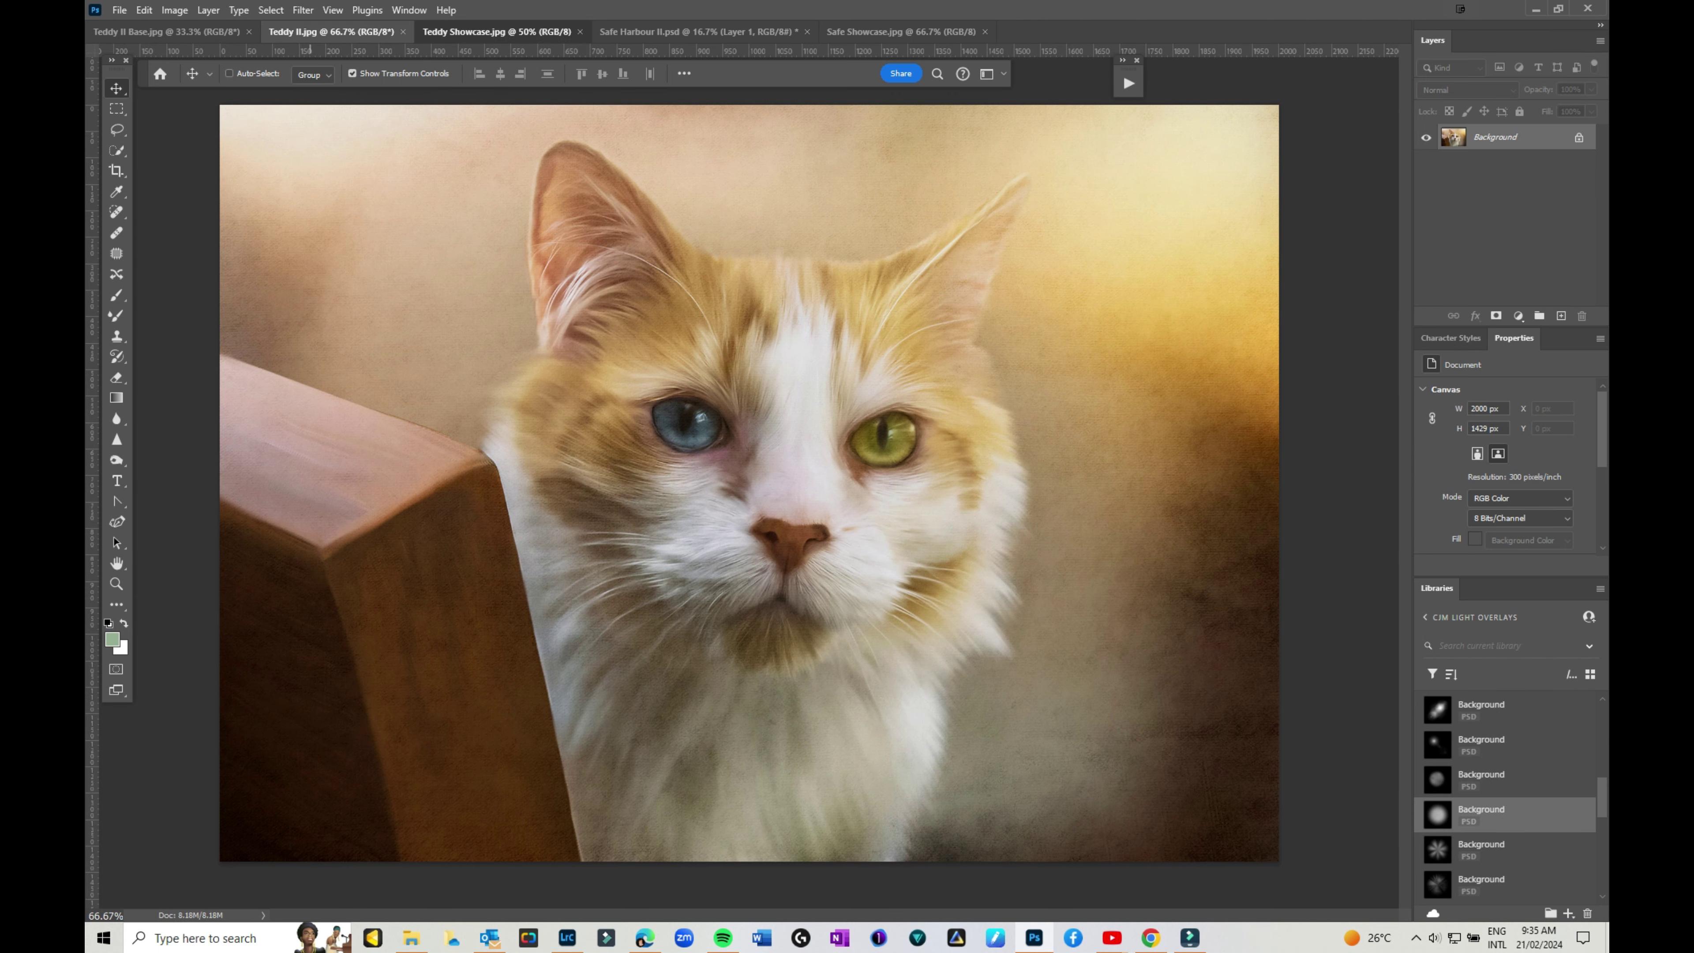
pyautogui.hotkey('ctrl', 'Tab')
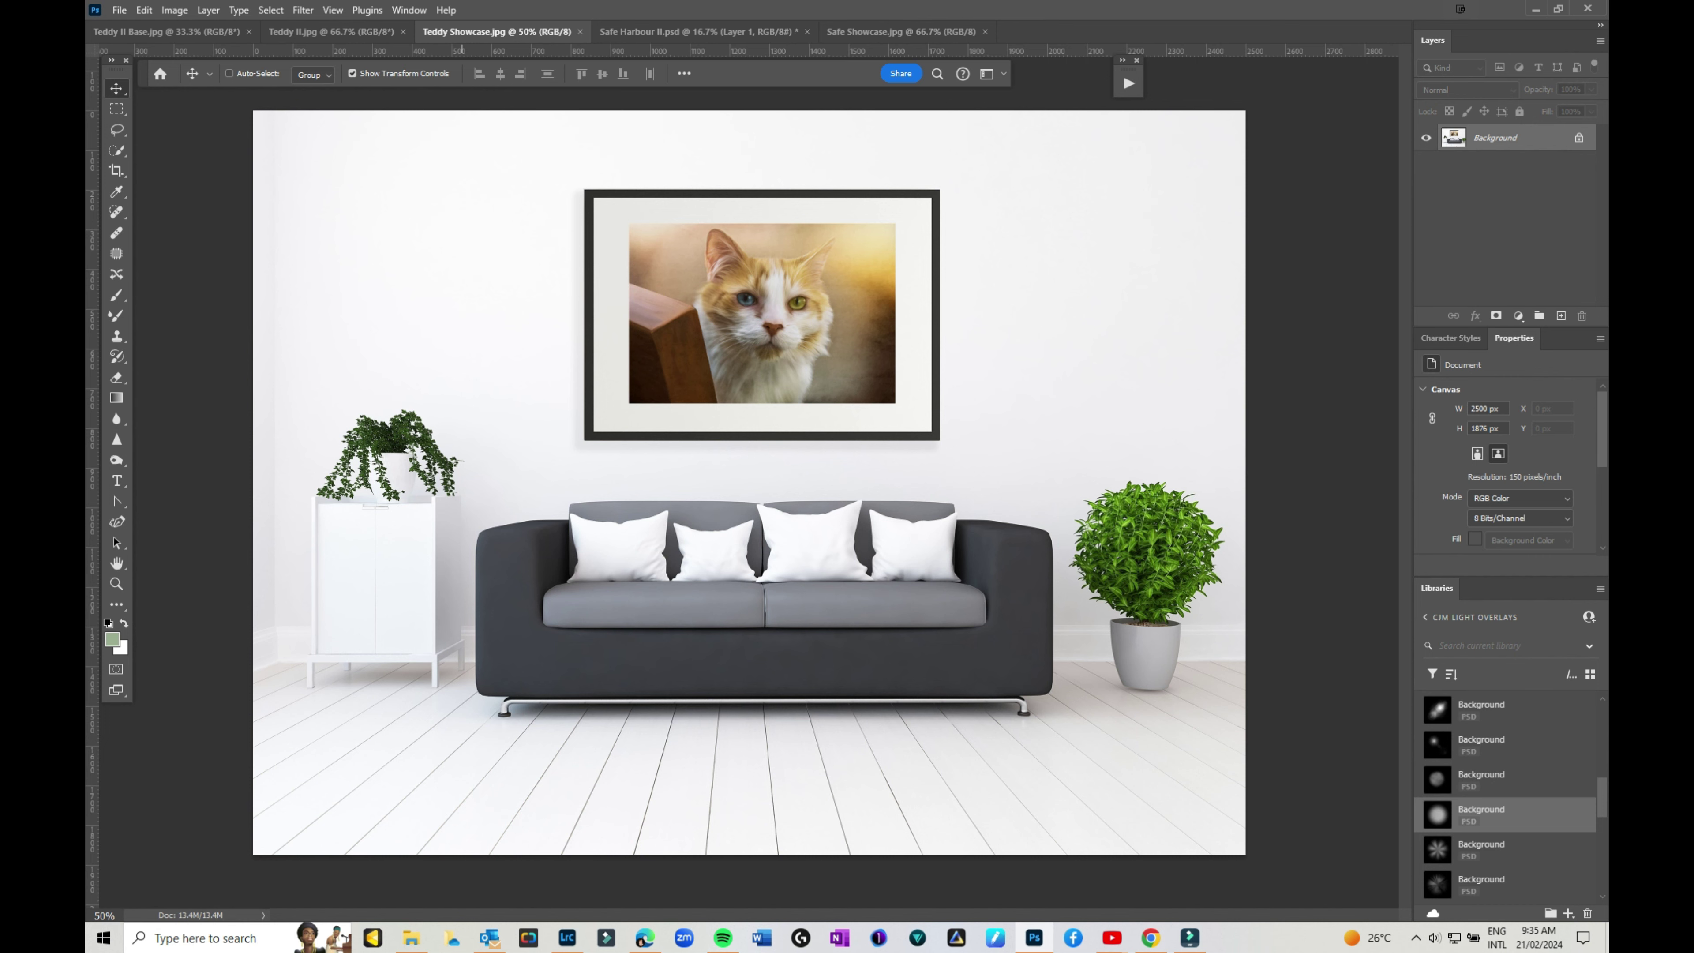
pyautogui.hotkey('ctrl', 'Tab')
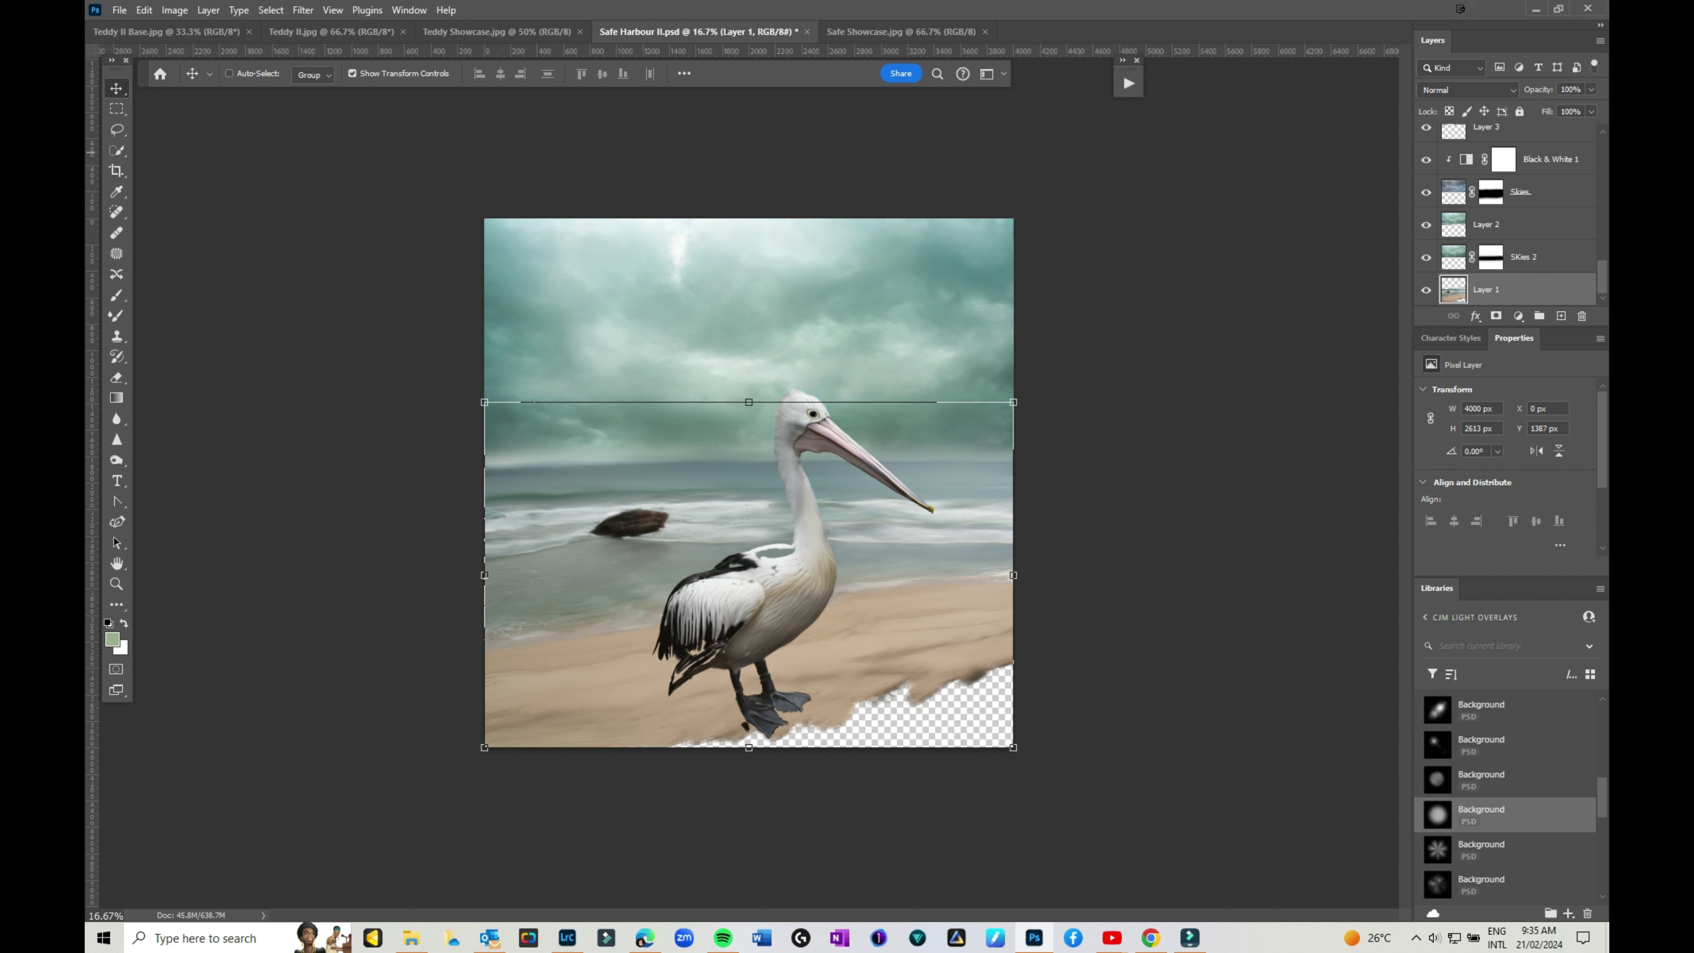
# Make the Log shadow and both Color Lookup layers visible, then show Safe Showcase.jpg
pyautogui.scroll(3, 1508, 207)
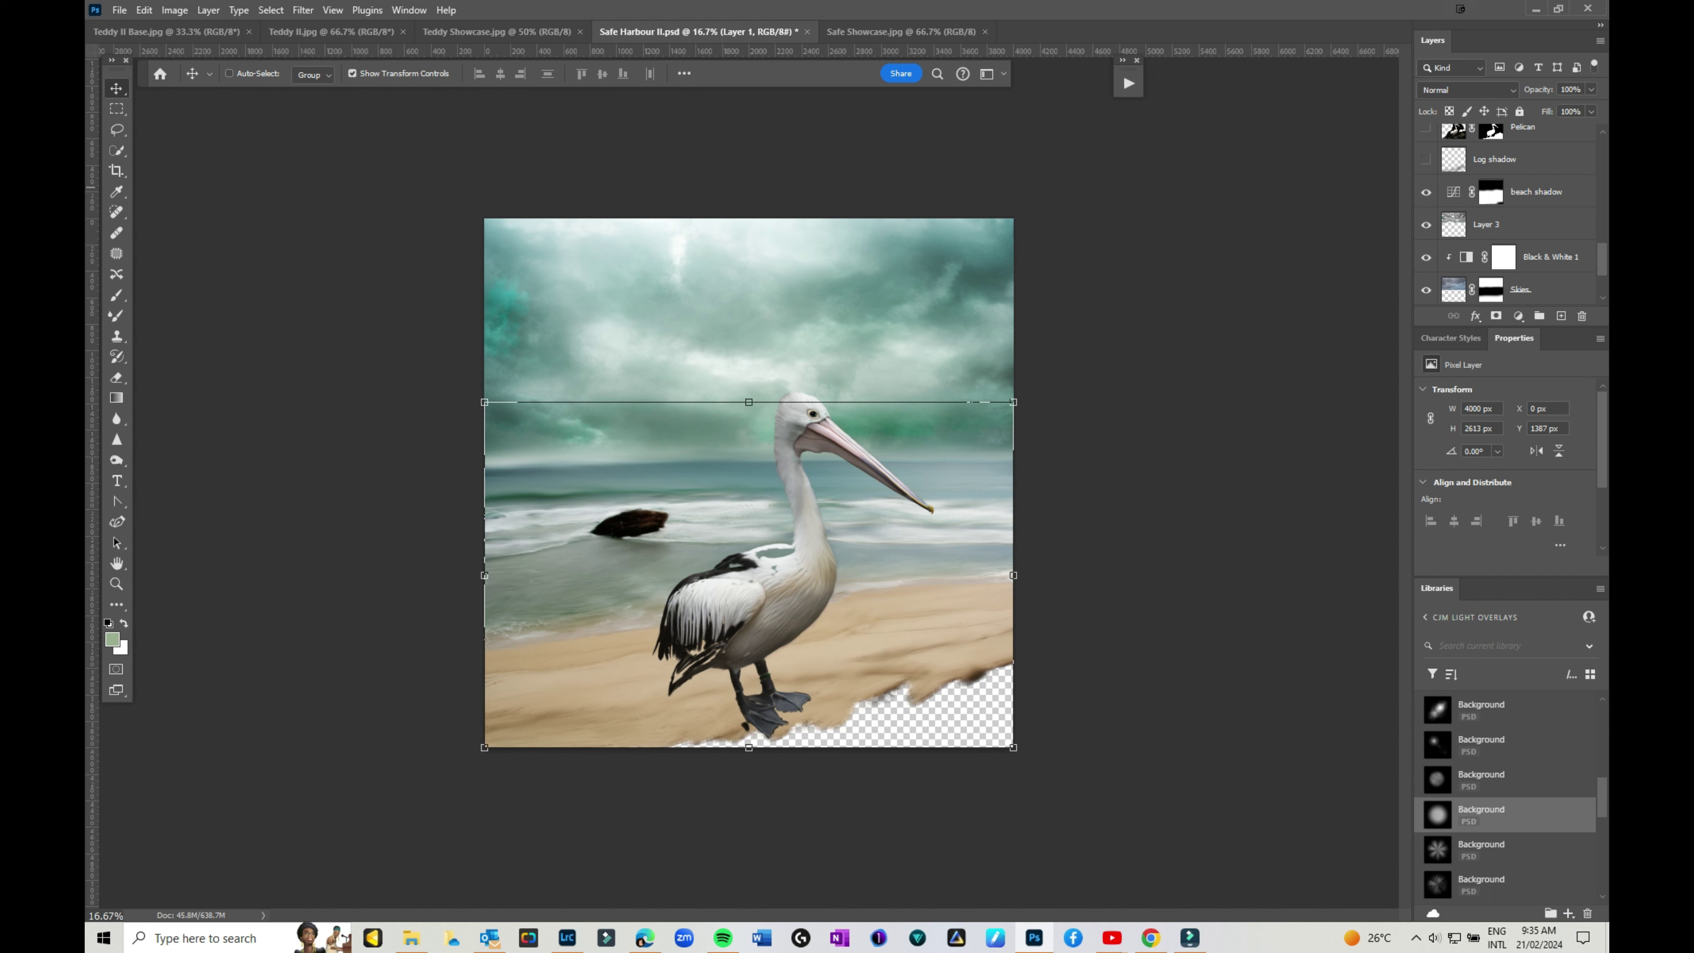
pyautogui.click(1425, 159)
pyautogui.scroll(2, 1508, 213)
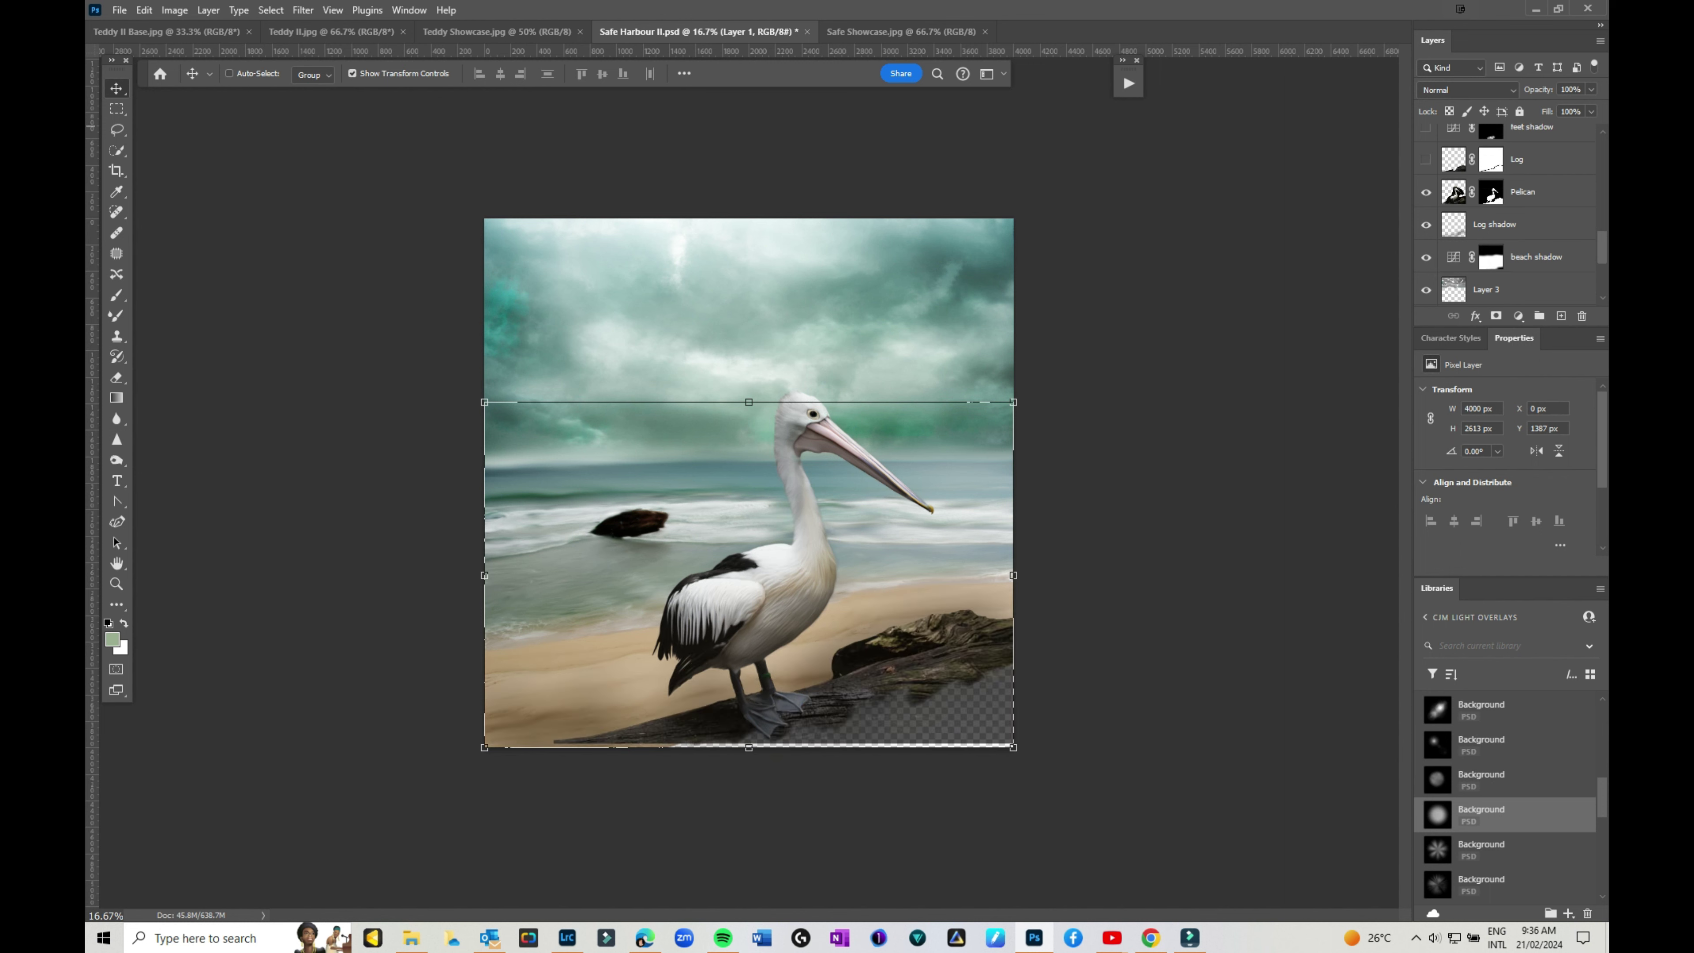
pyautogui.scroll(2, 1507, 213)
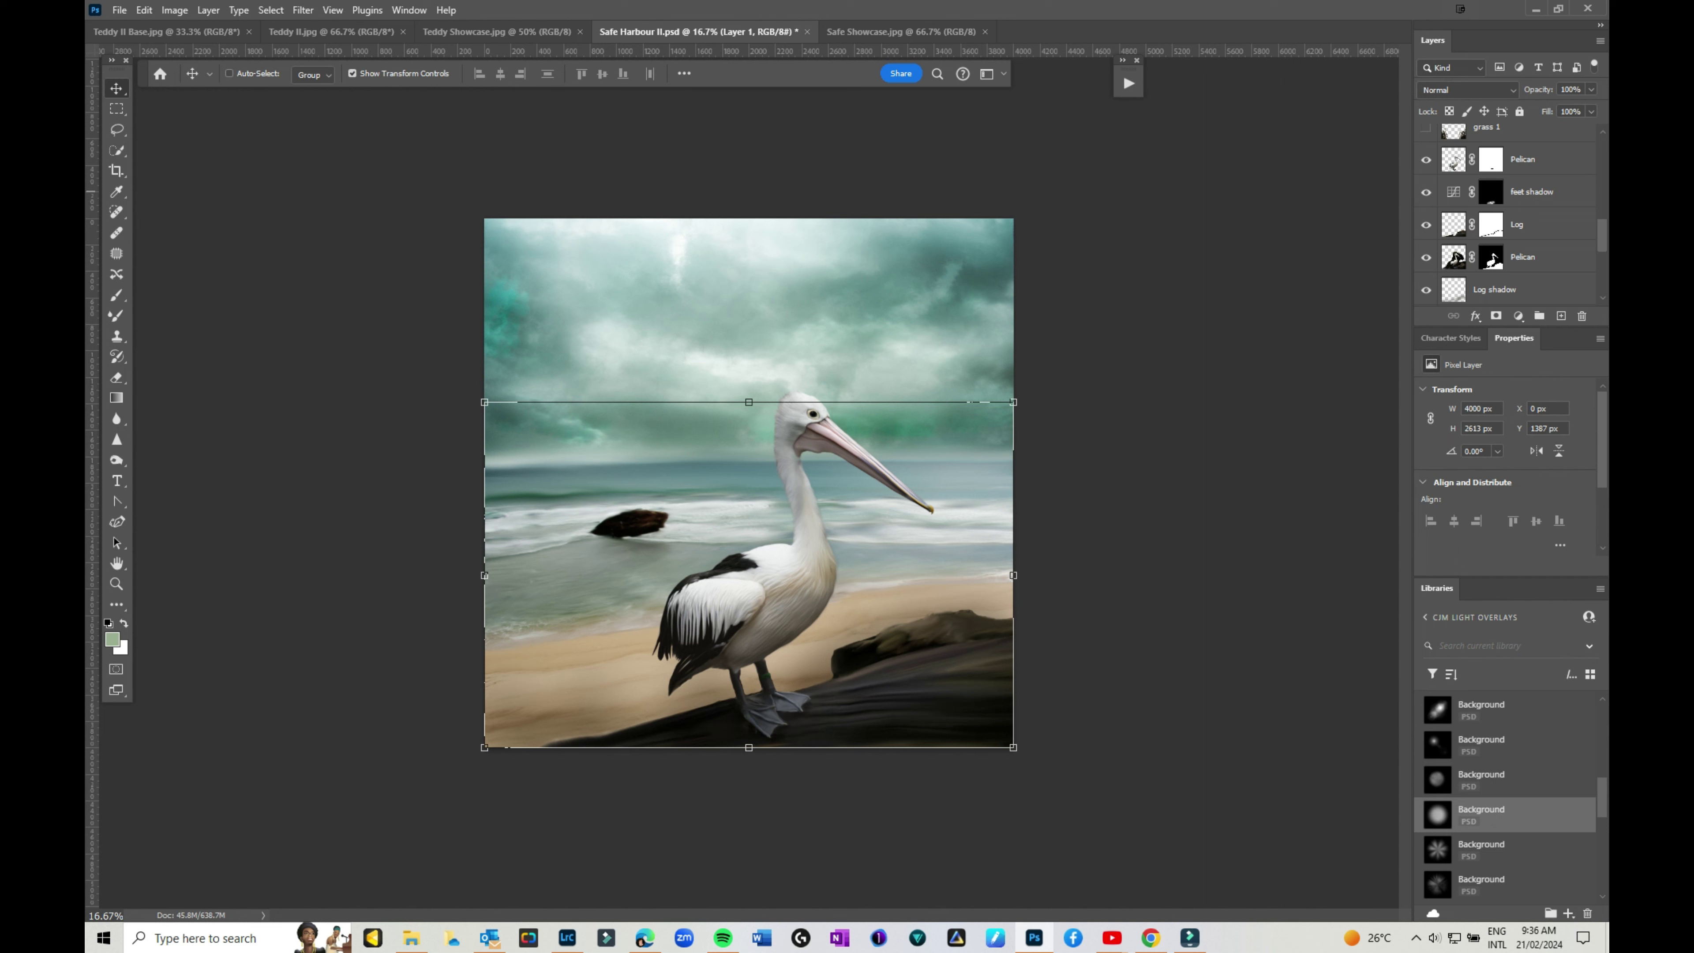
pyautogui.scroll(3, 1508, 213)
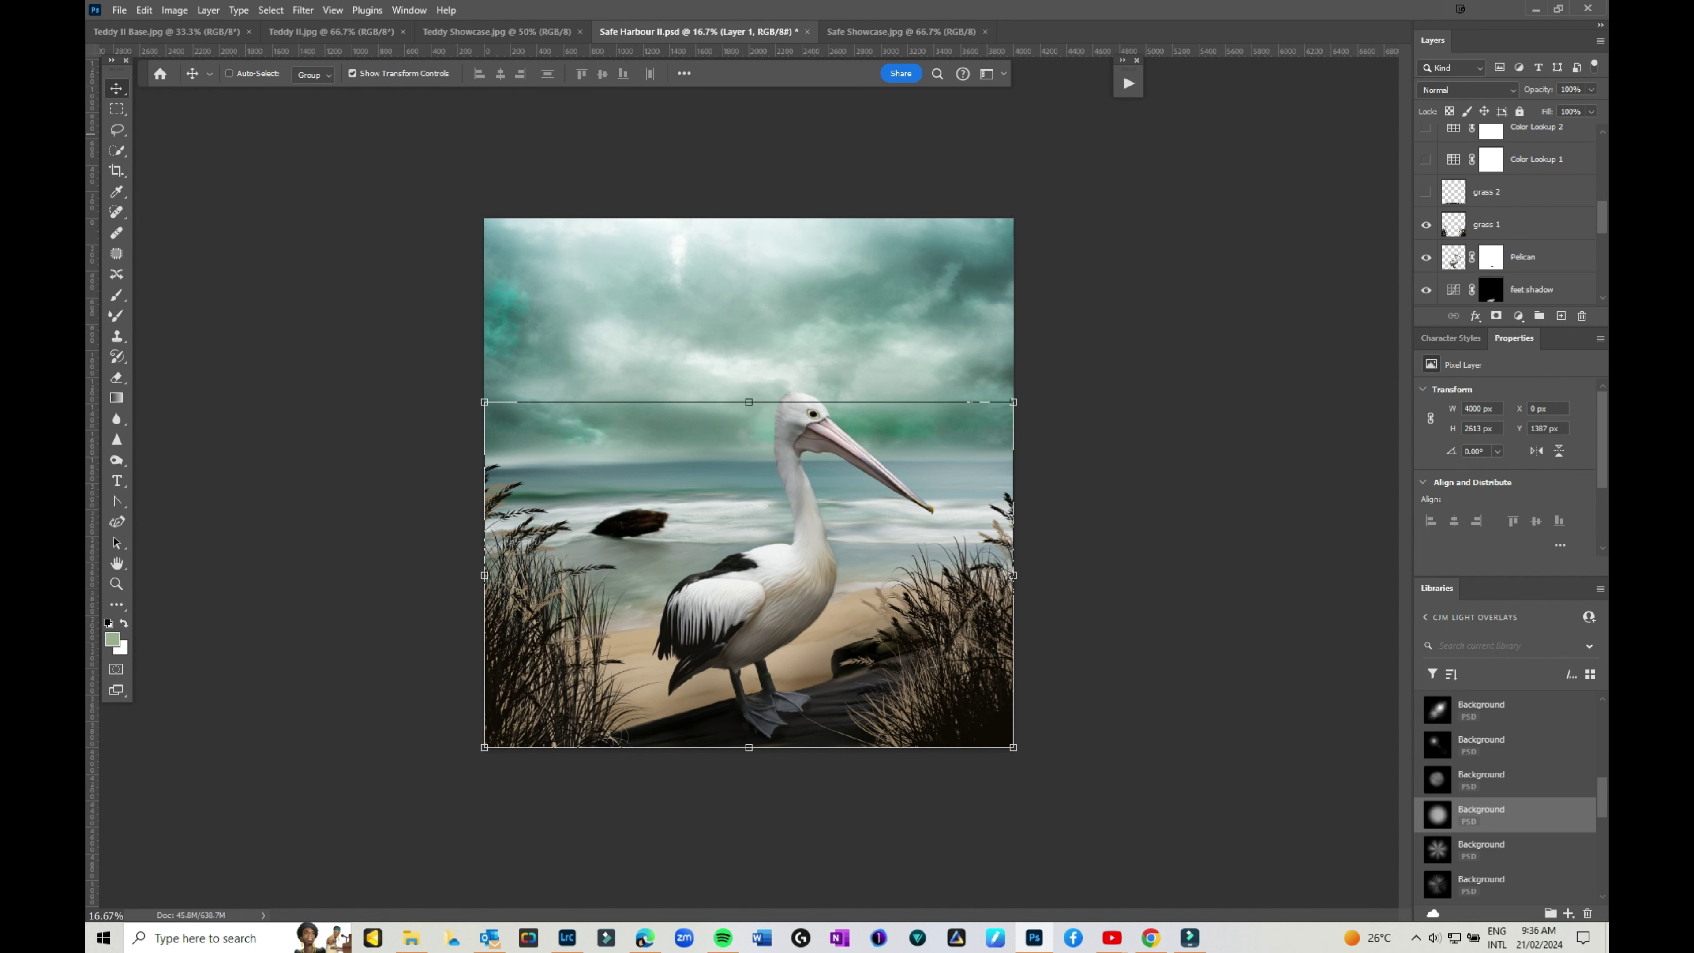
pyautogui.scroll(2, 1508, 214)
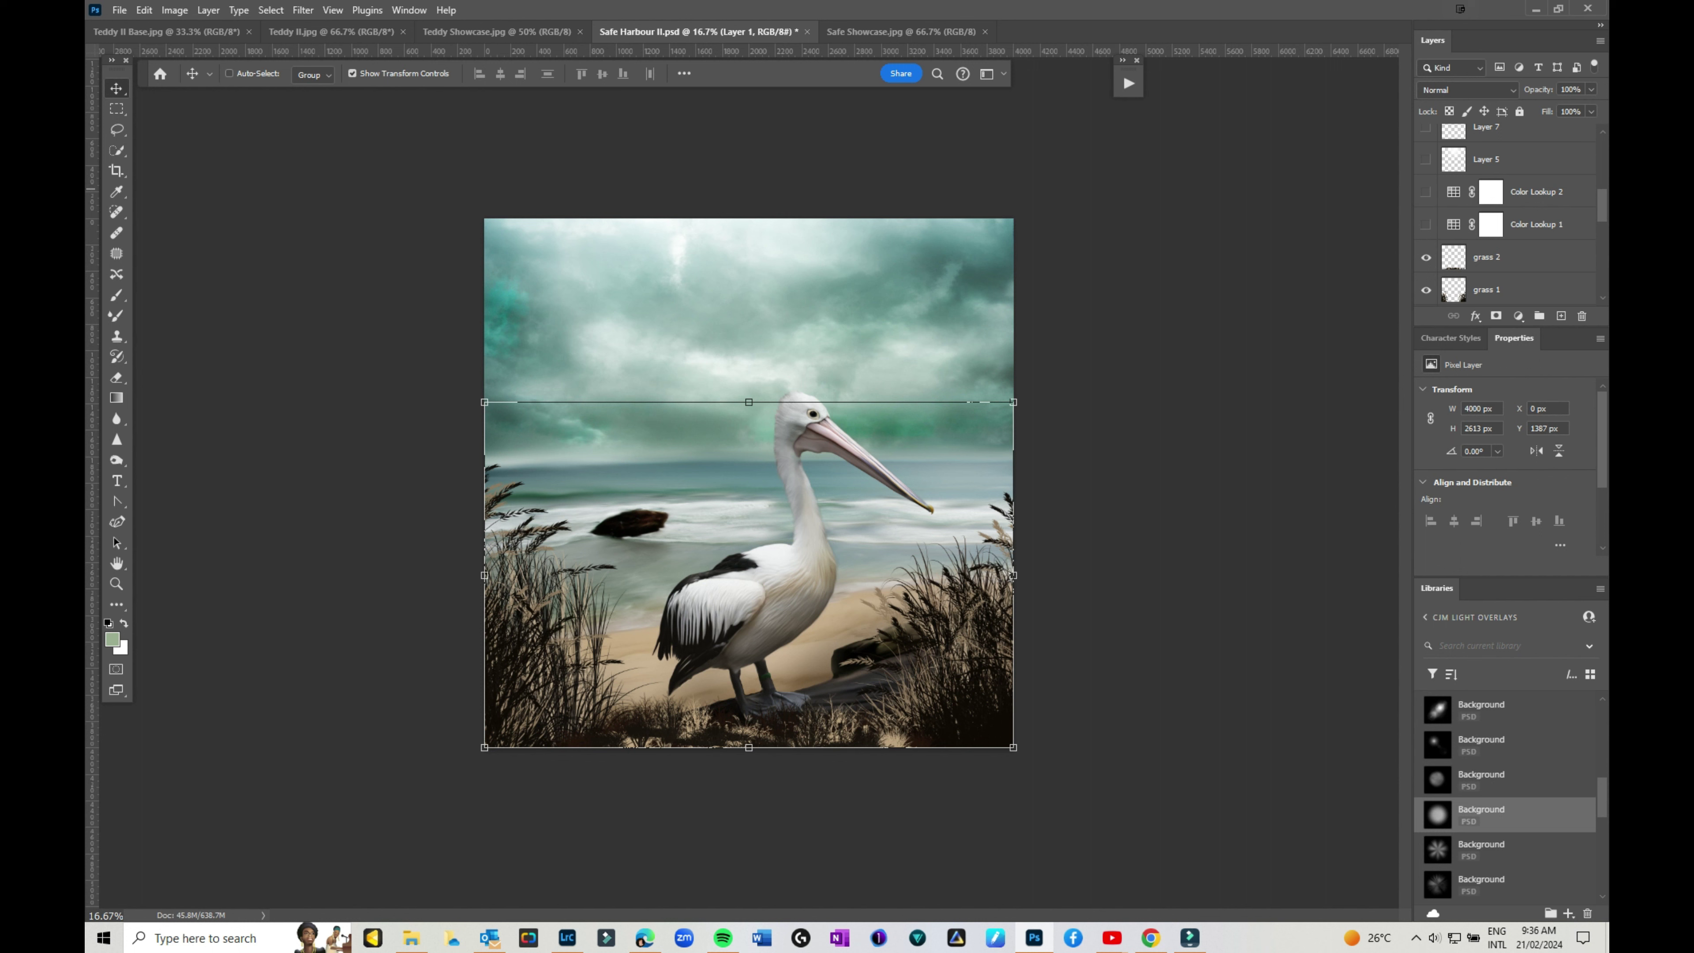
pyautogui.moveTo(1426, 192); pyautogui.dragTo(1426, 225)
pyautogui.scroll(4, 1507, 213)
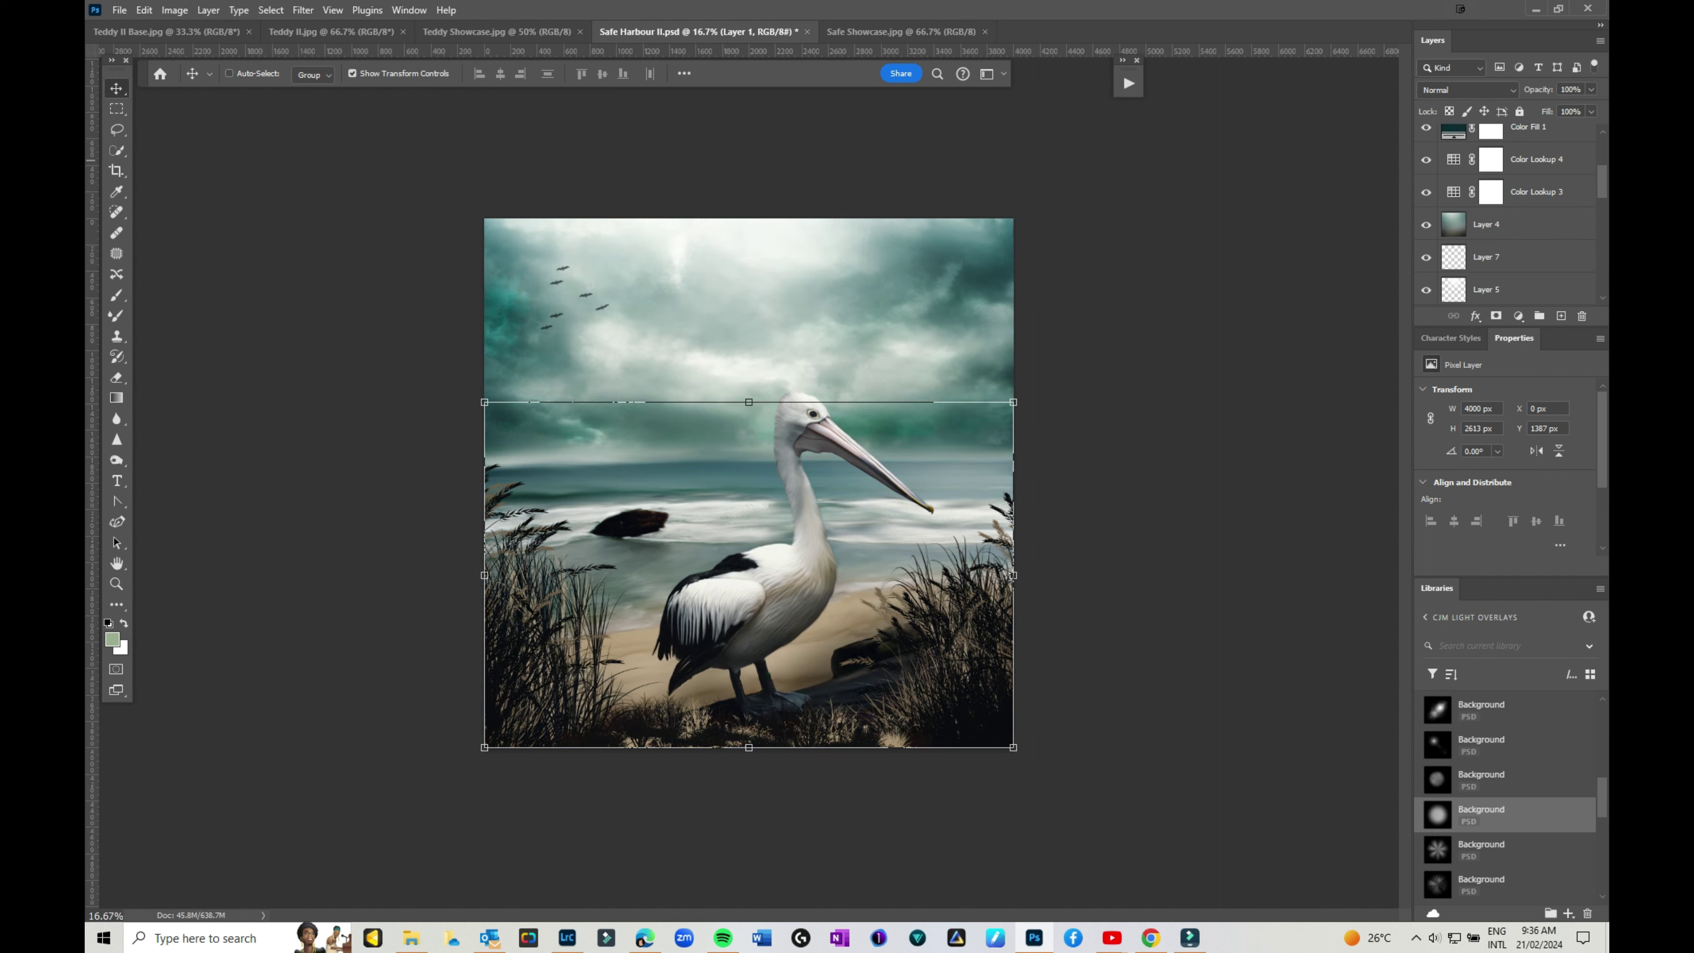
pyautogui.scroll(3, 1508, 214)
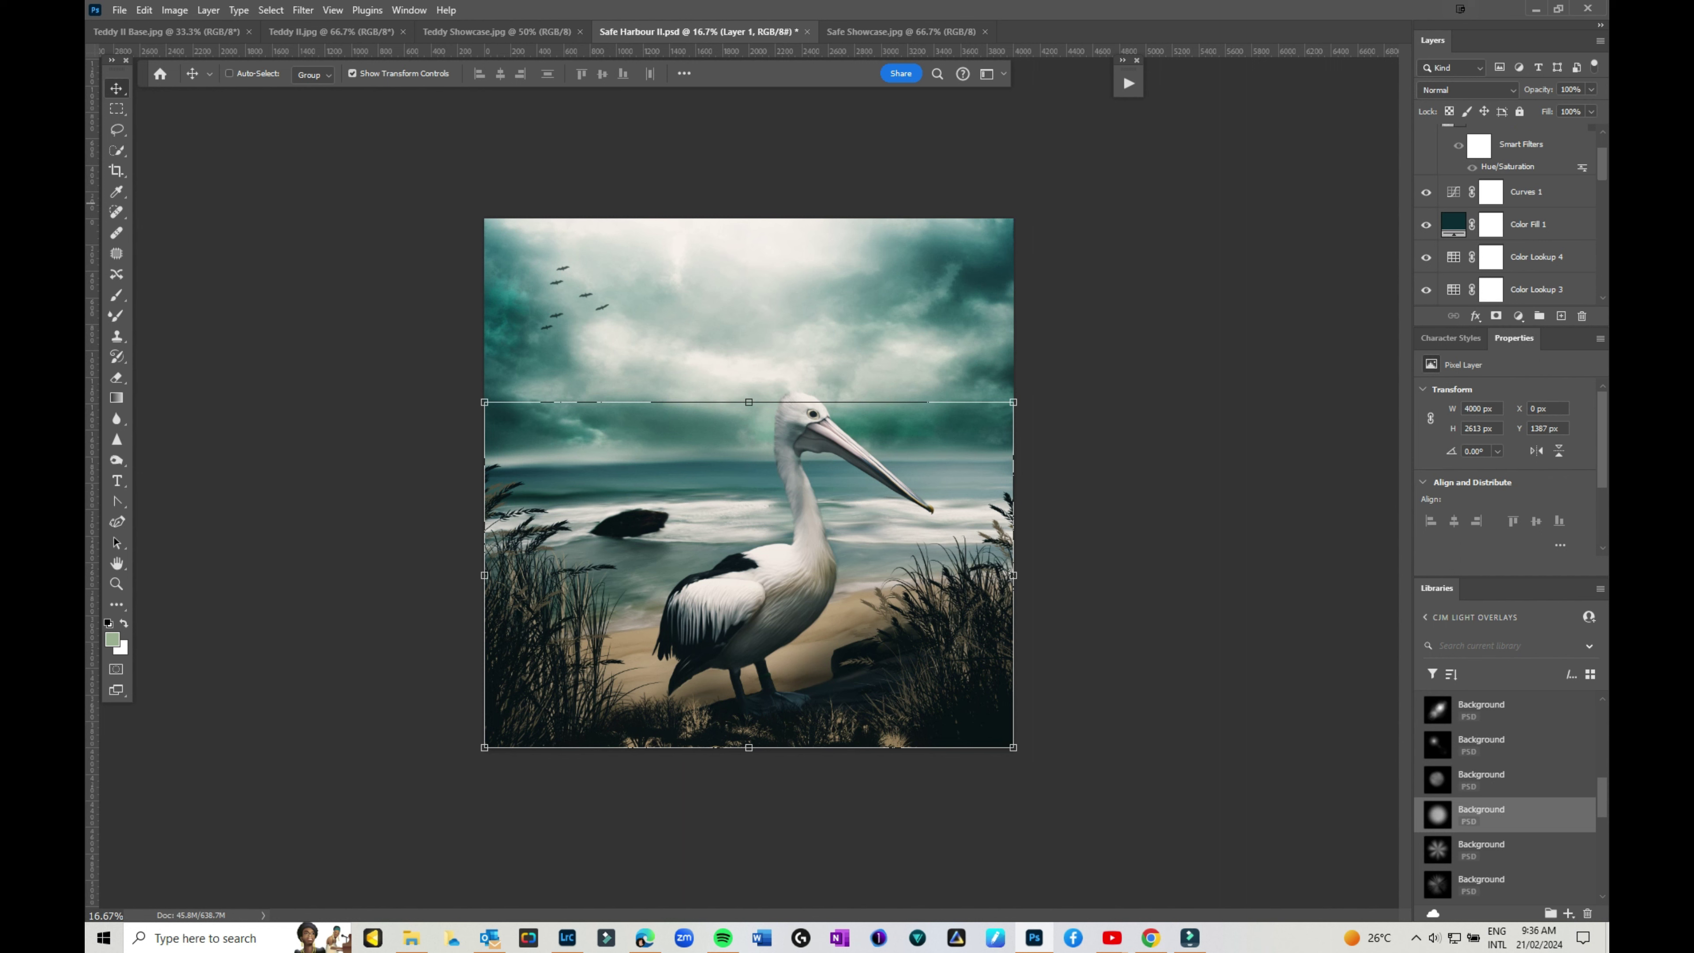
pyautogui.scroll(2, 1508, 213)
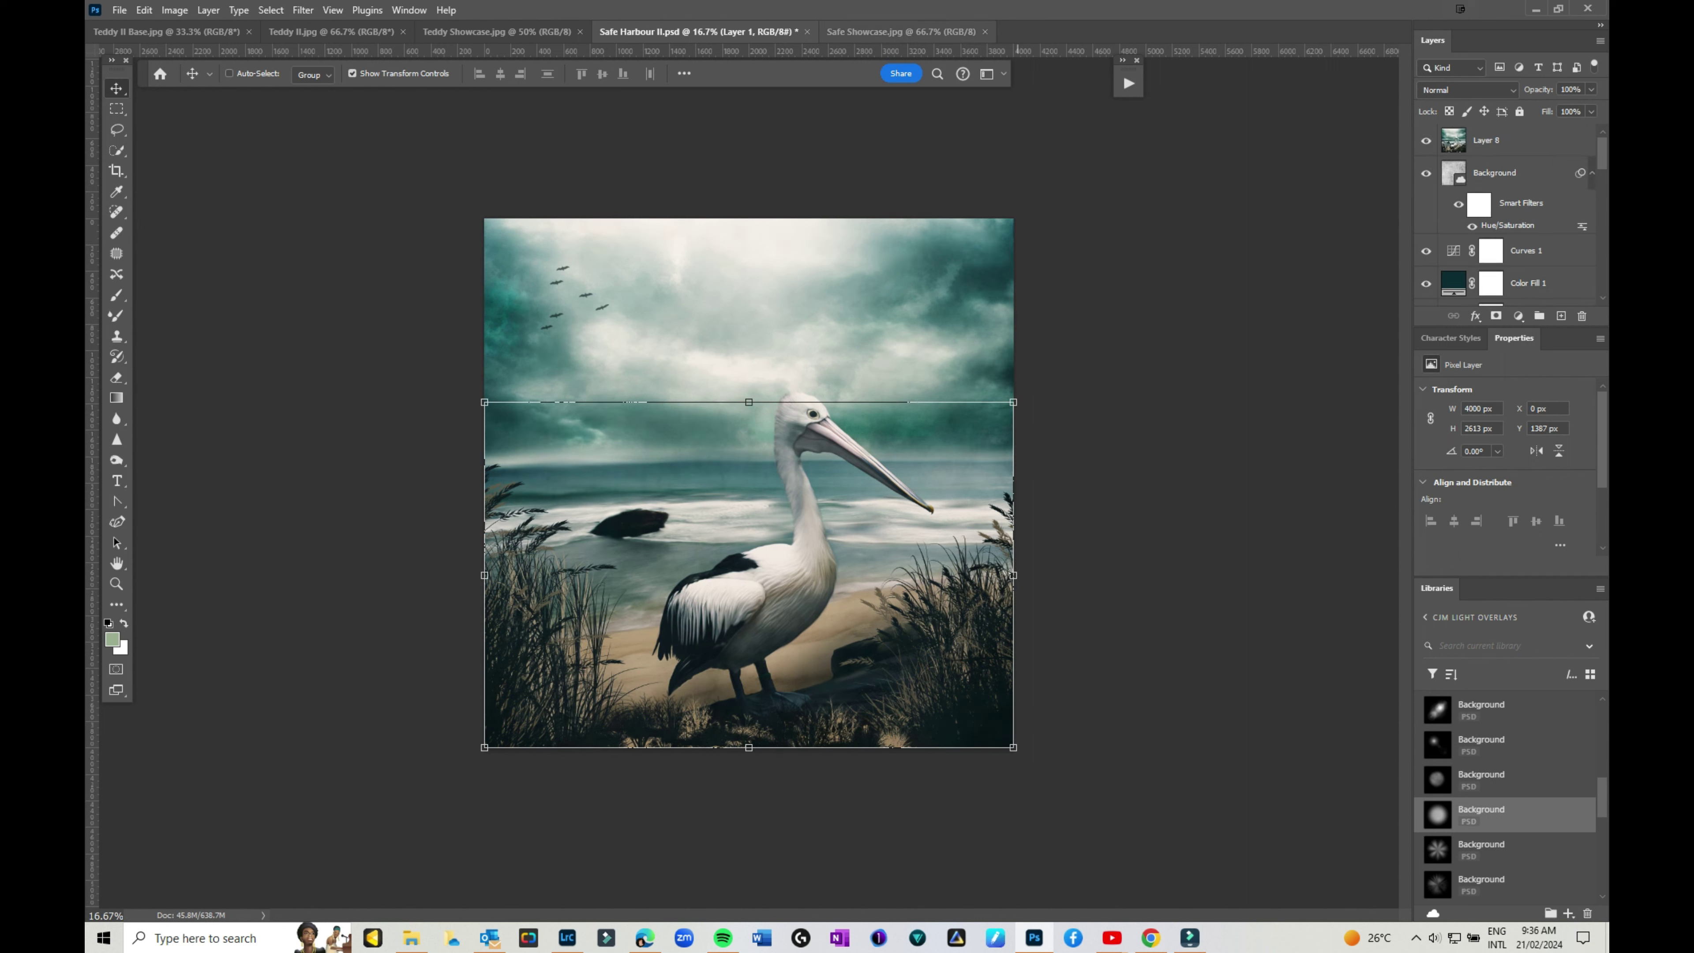
pyautogui.click(900, 32)
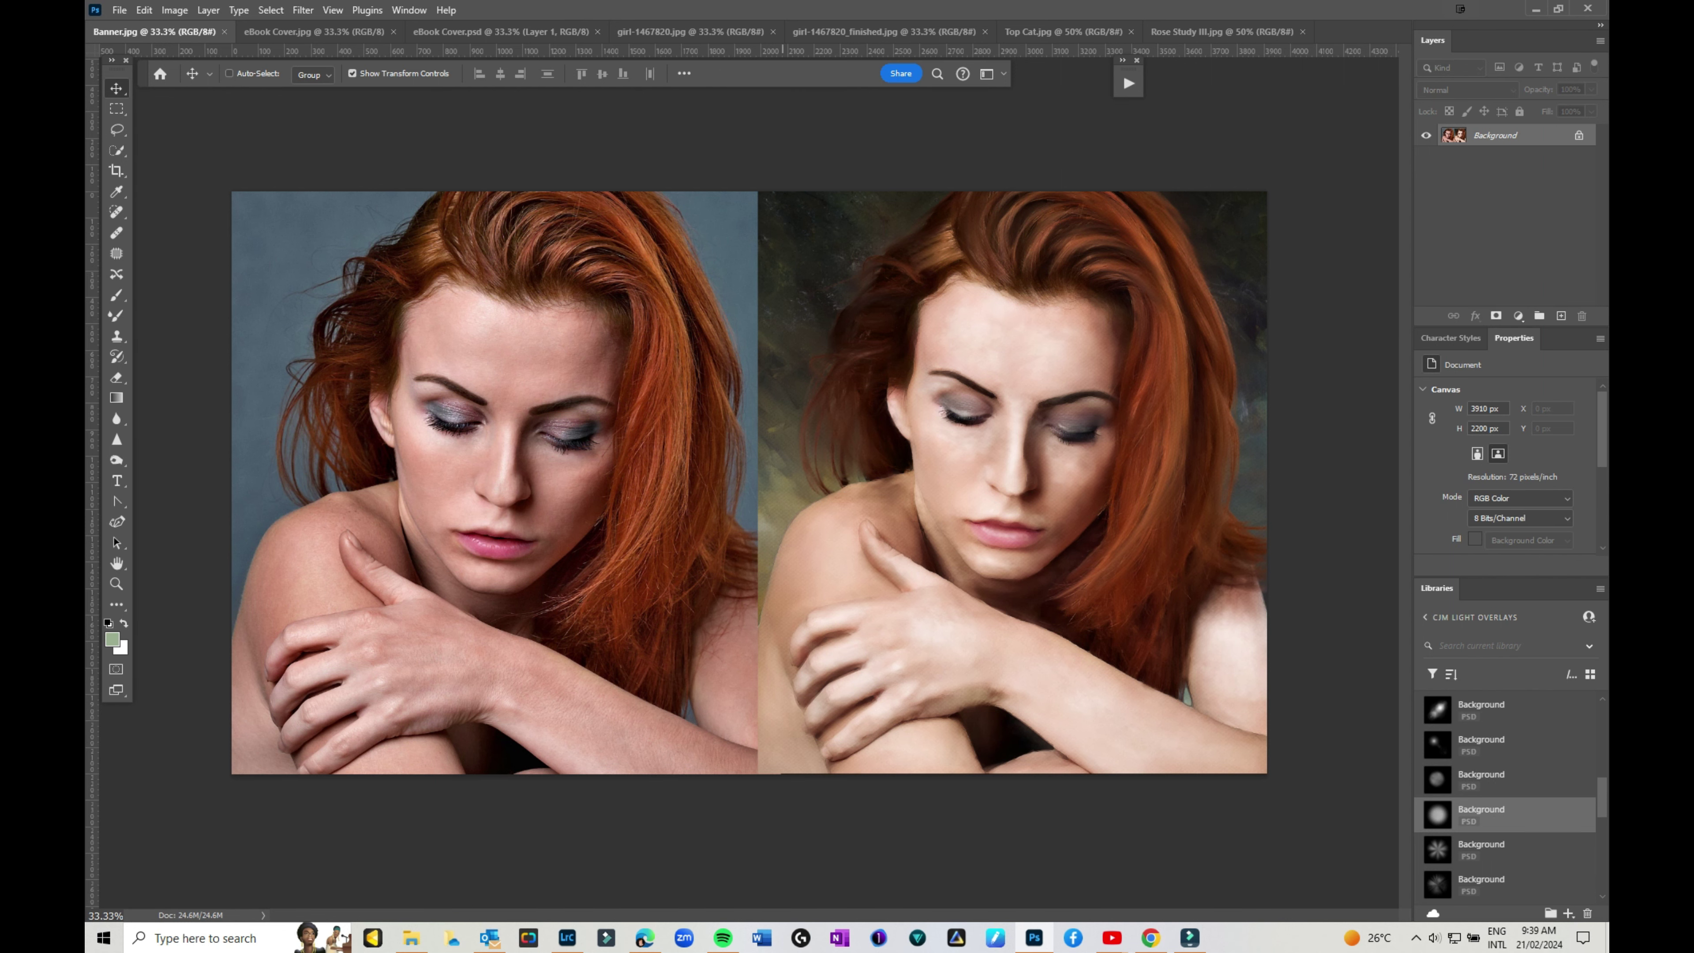
# View eBook Cover.jpg, eBook Cover.psd and both girl-1467820 portraits, ending on Top Cat.jpg
pyautogui.click(314, 31)
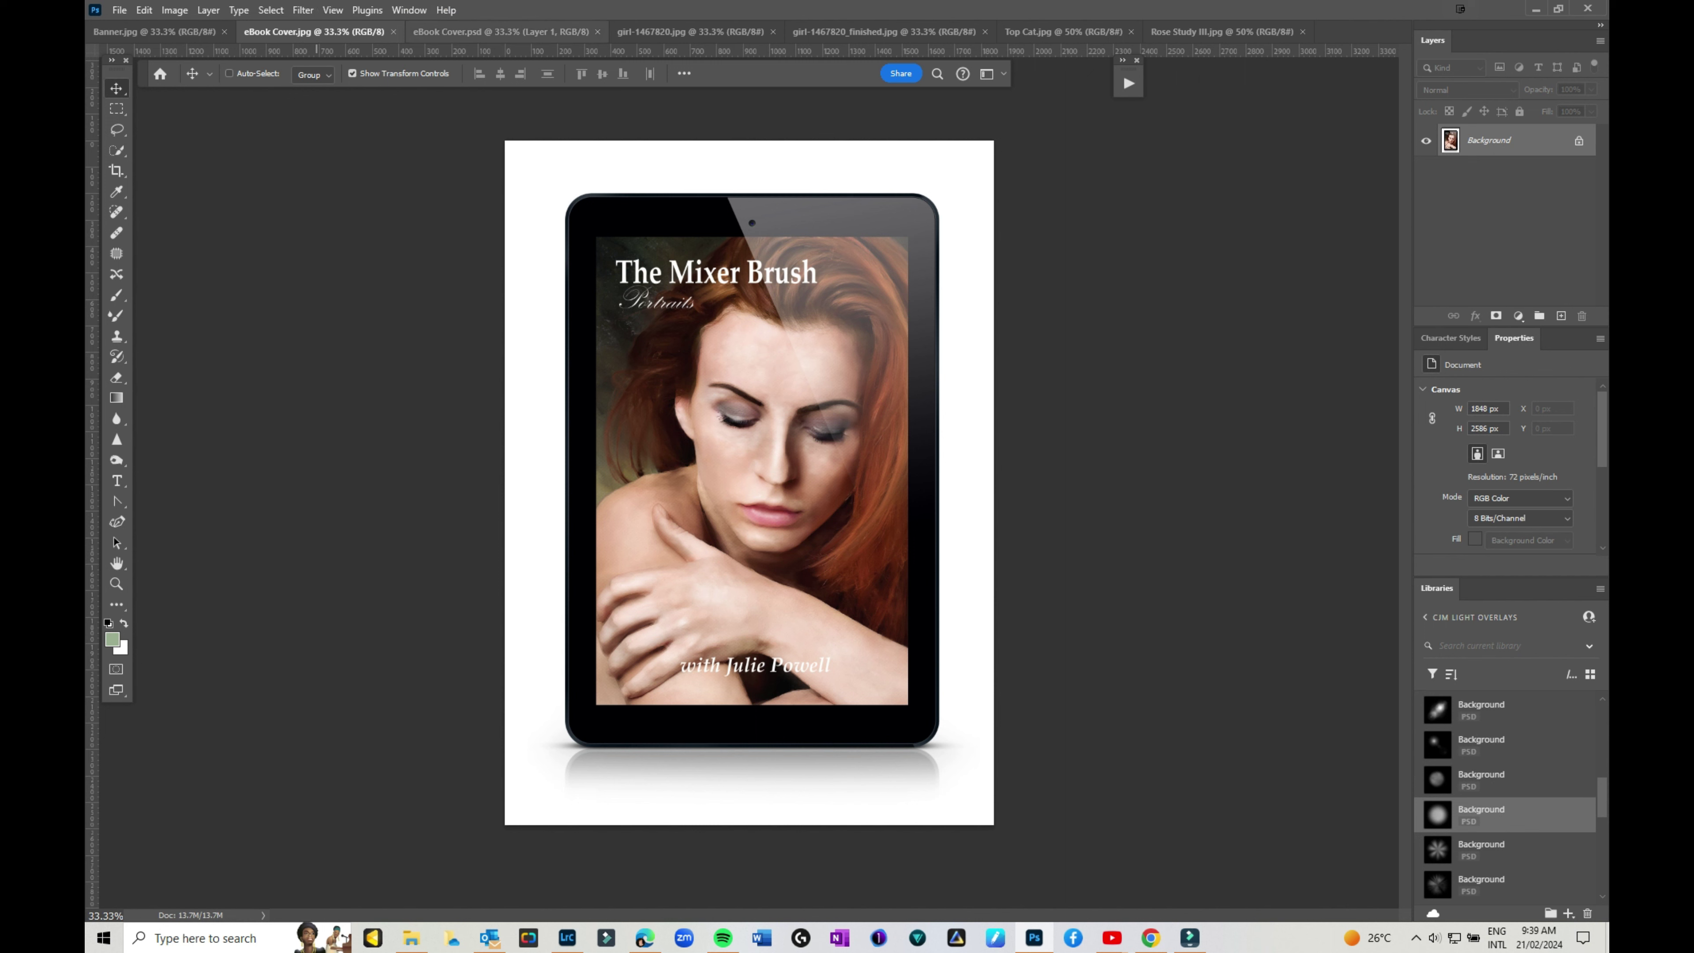
pyautogui.click(500, 31)
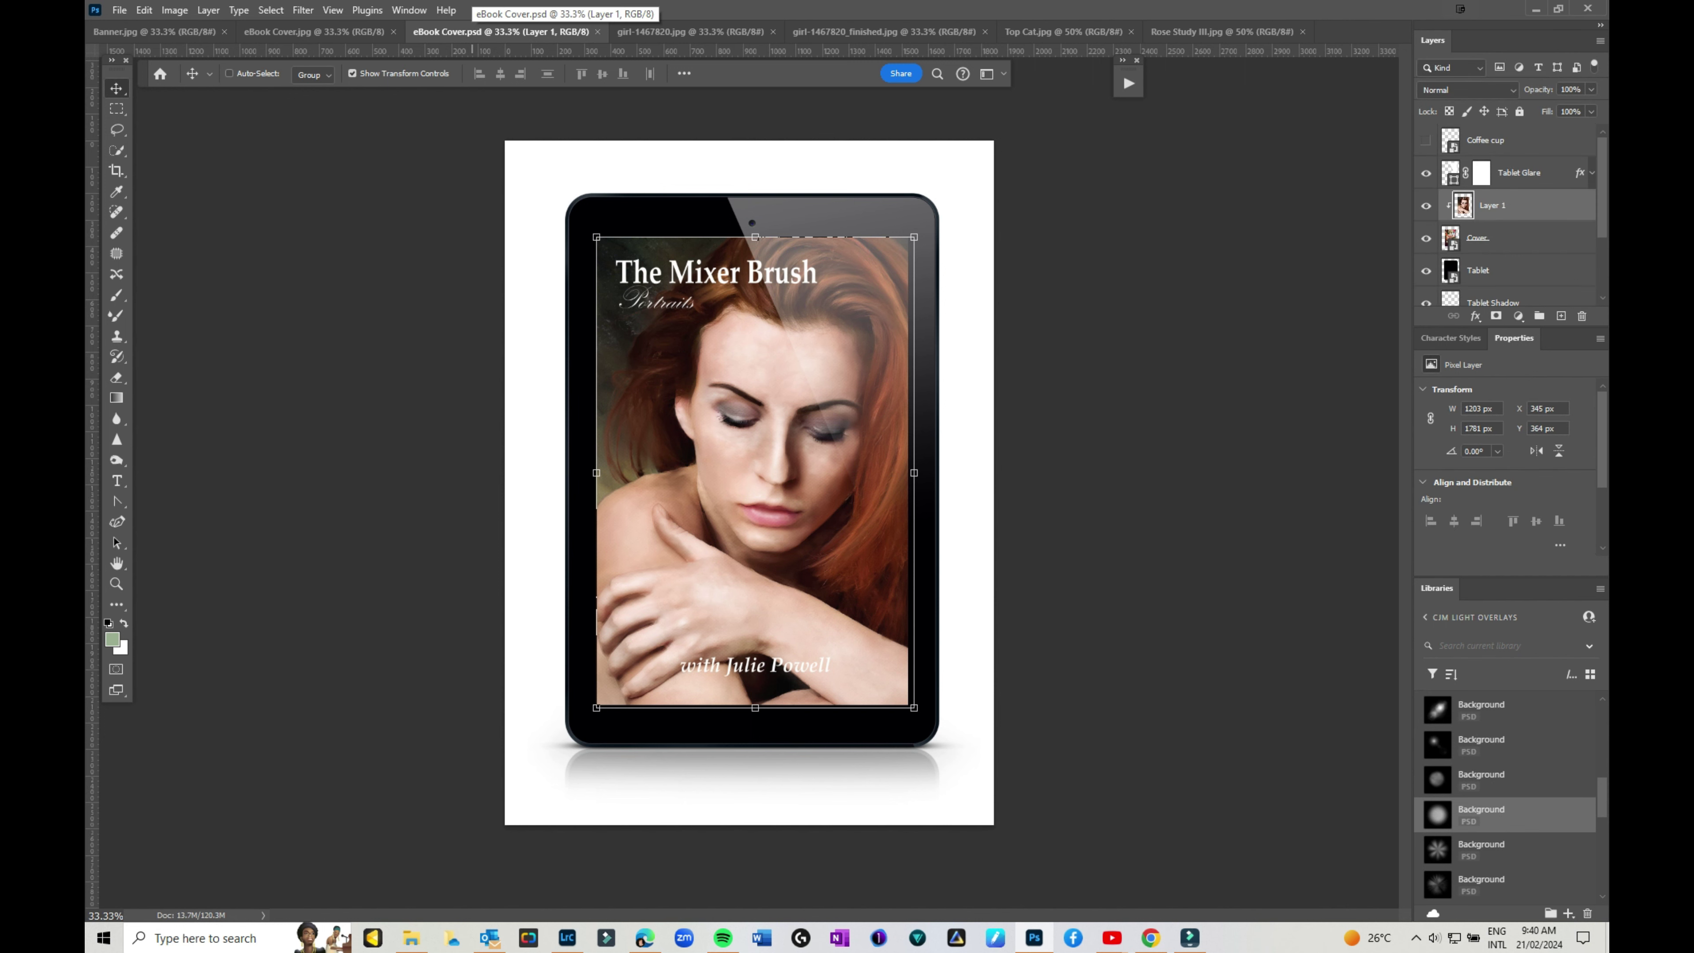
pyautogui.click(691, 32)
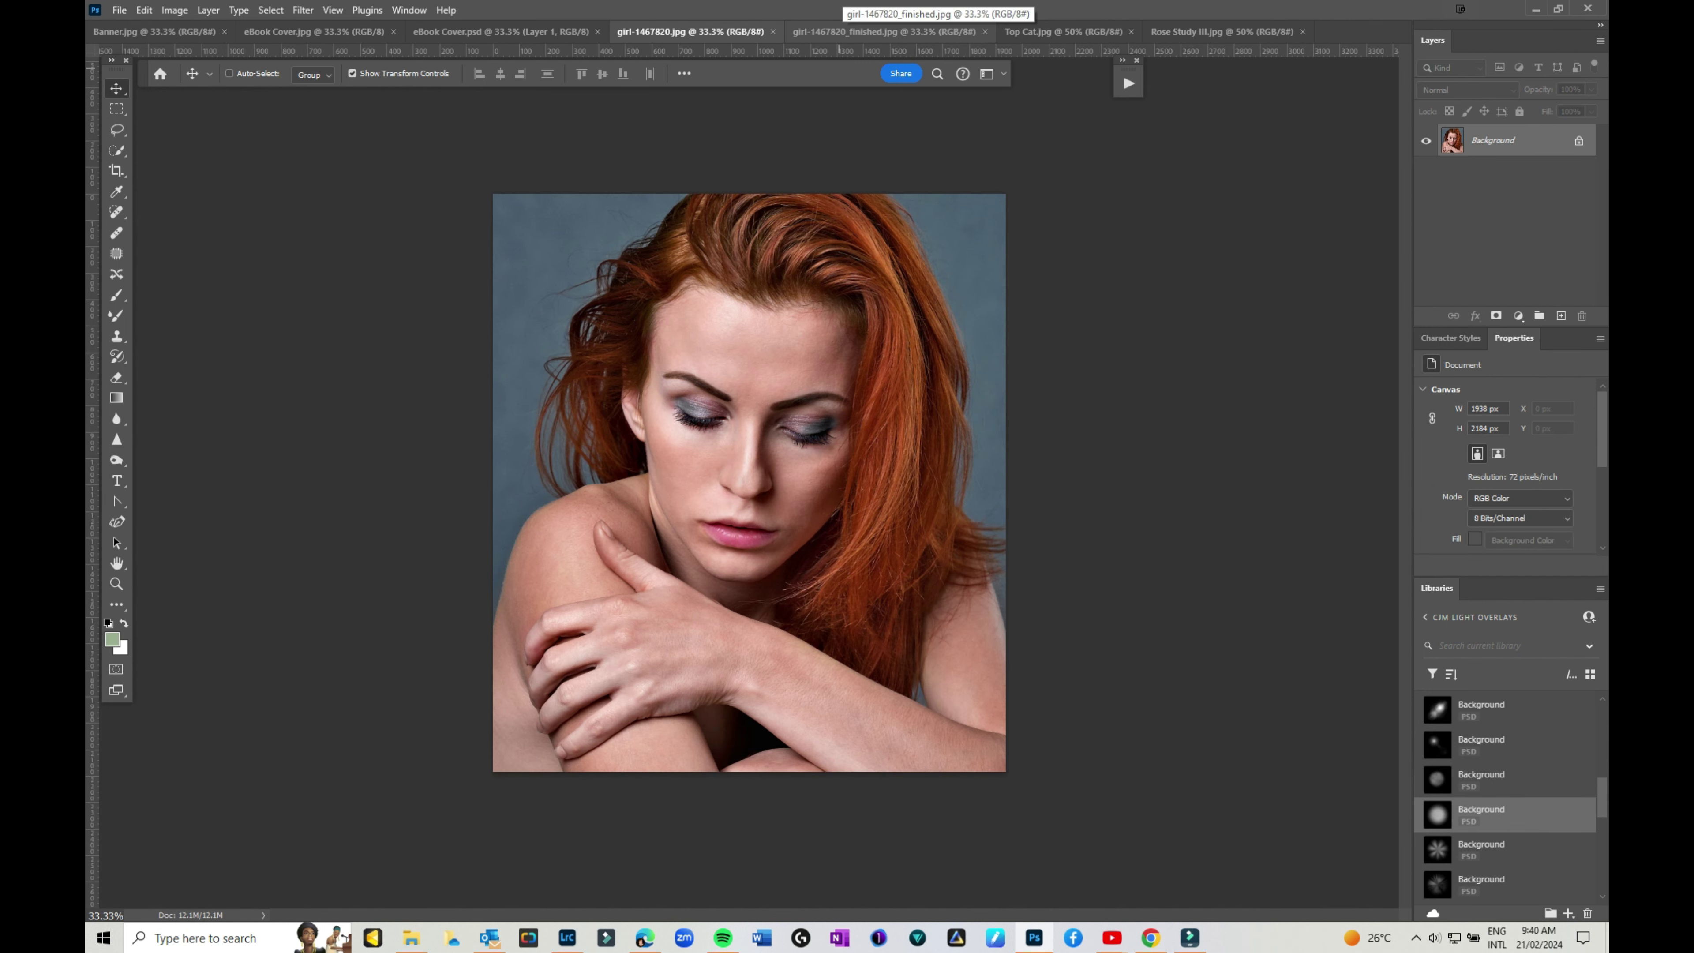
pyautogui.click(883, 31)
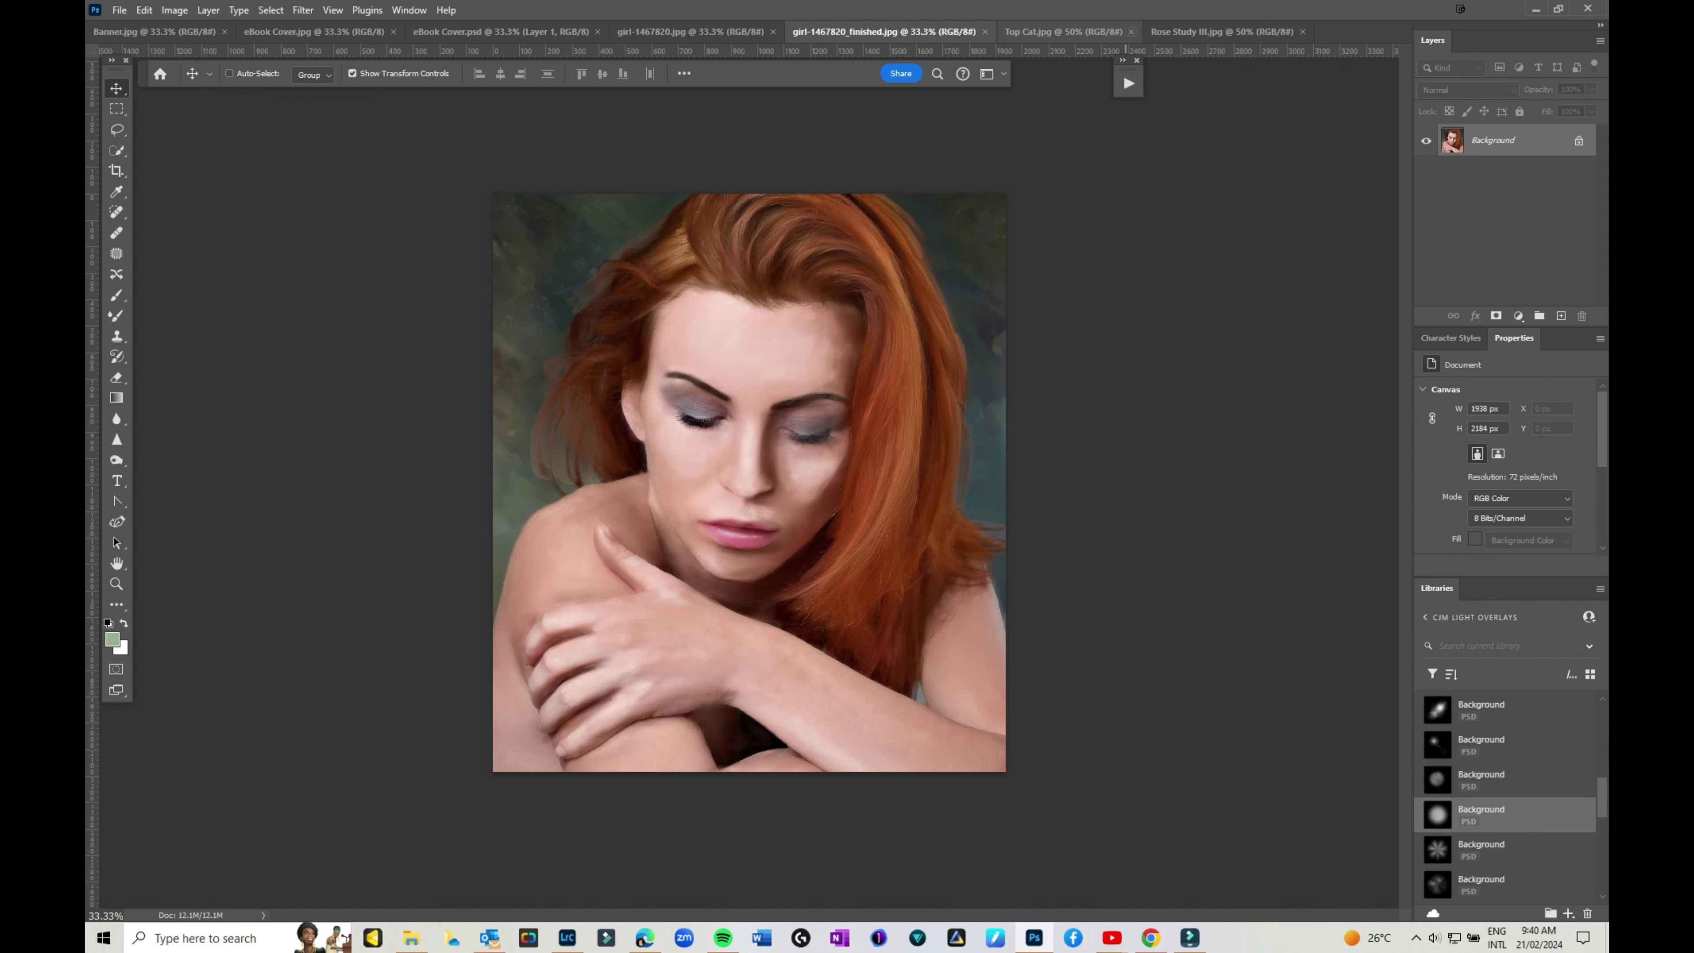
pyautogui.click(1057, 32)
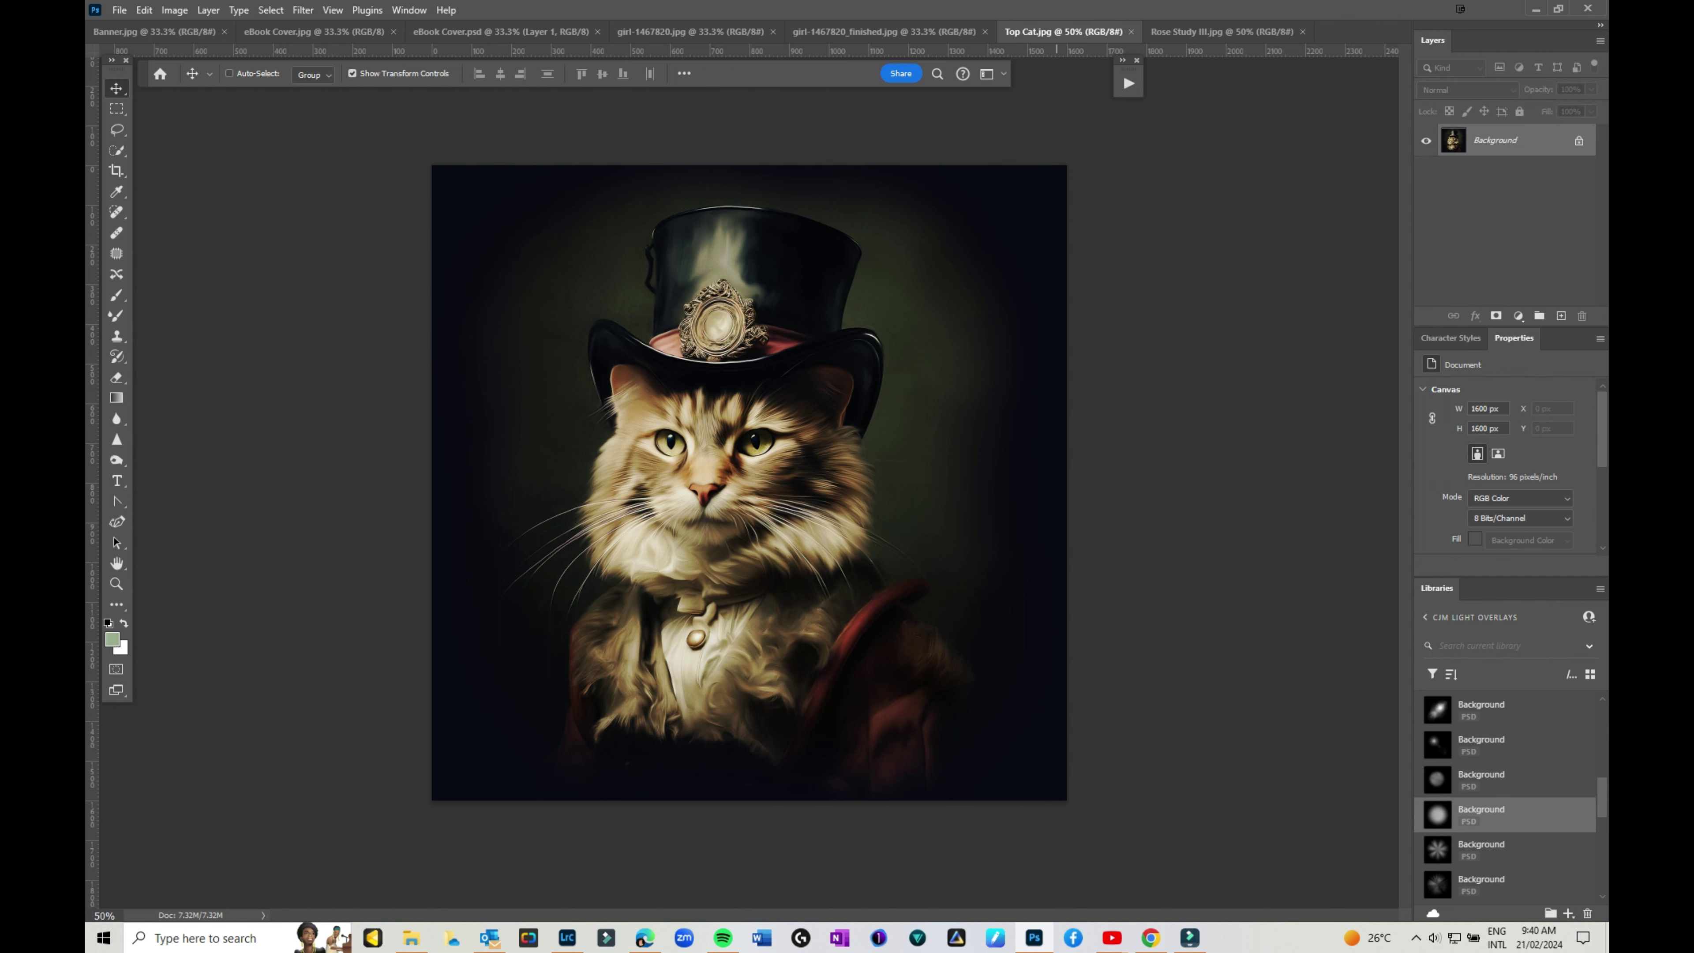
# Switch to the Rose Study III.jpg painting of roses in a glass vase
pyautogui.click(1171, 31)
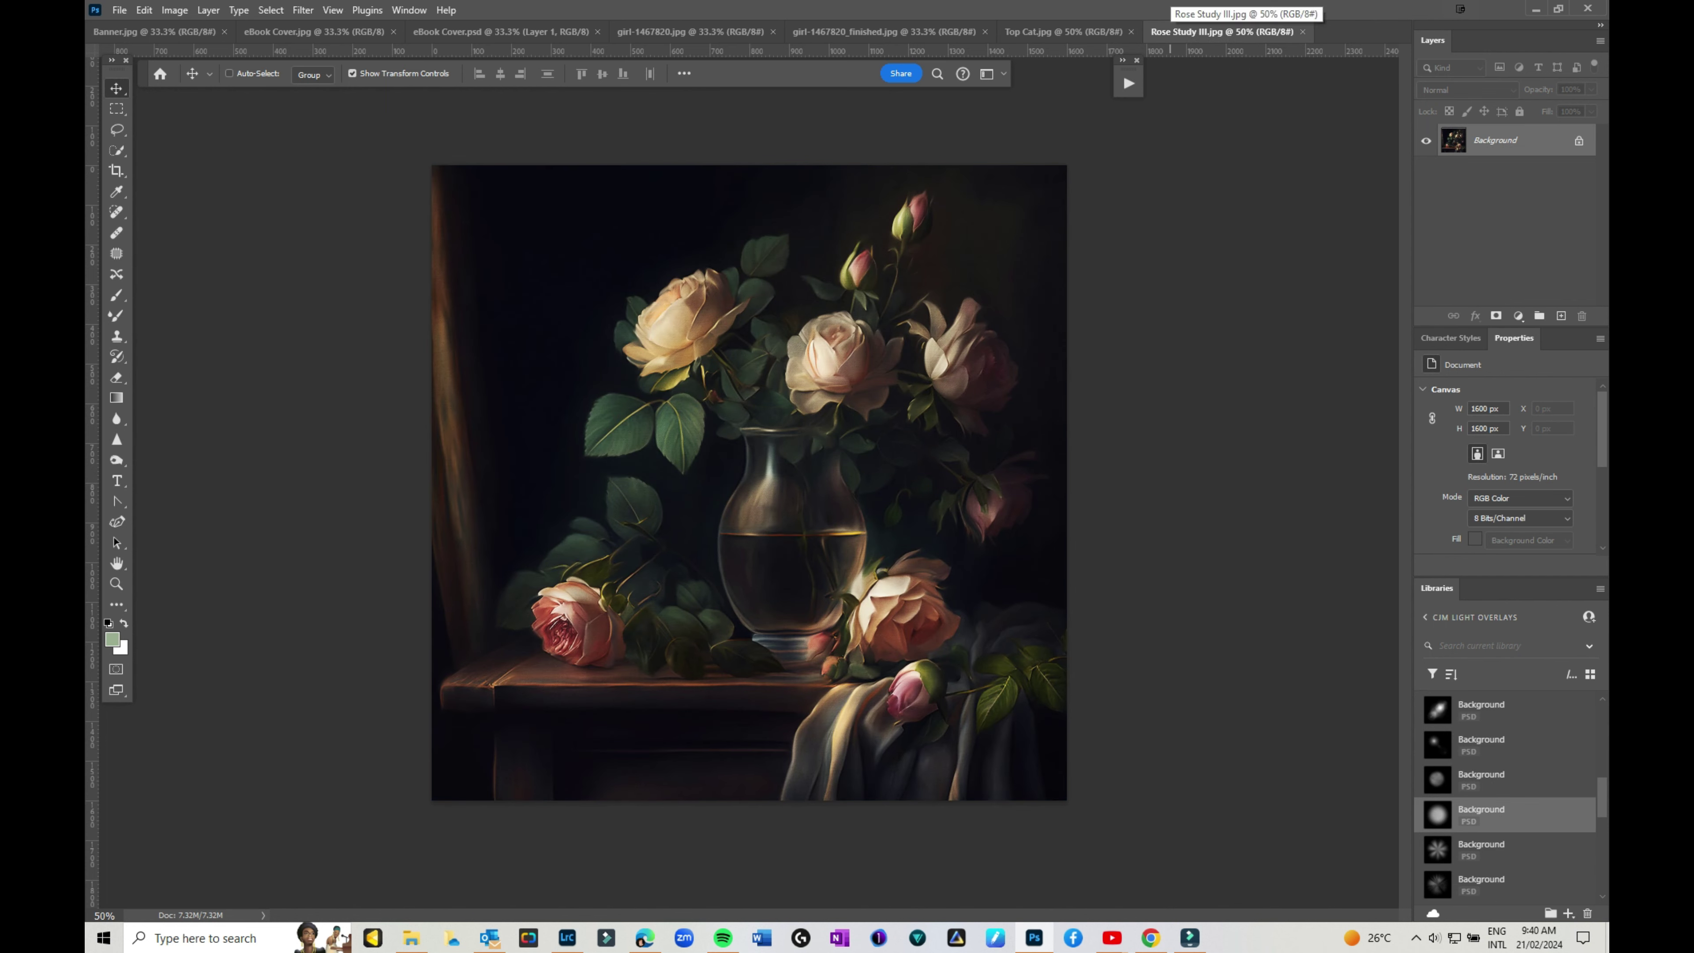